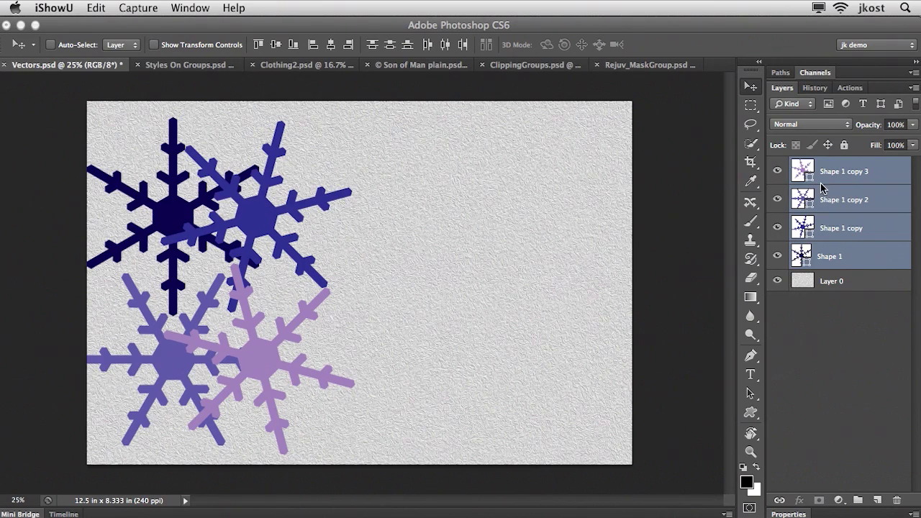
Group the four snowflake layers, duplicate the group, and drag the copy's snowflakes to the right
click(835, 270)
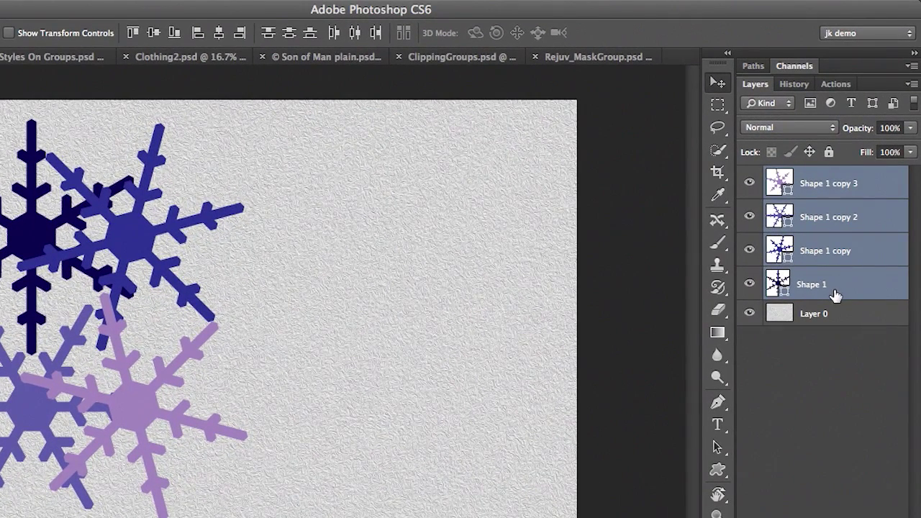
key(ctrl+g)
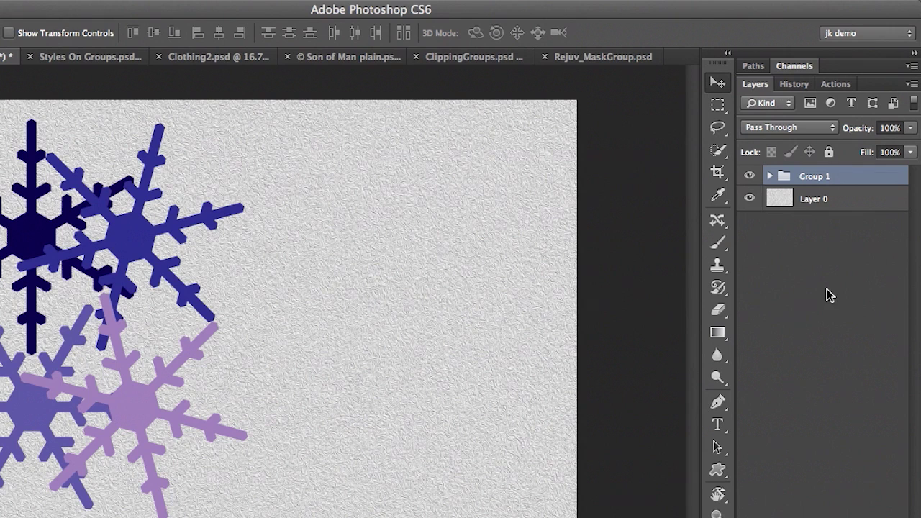
click(768, 176)
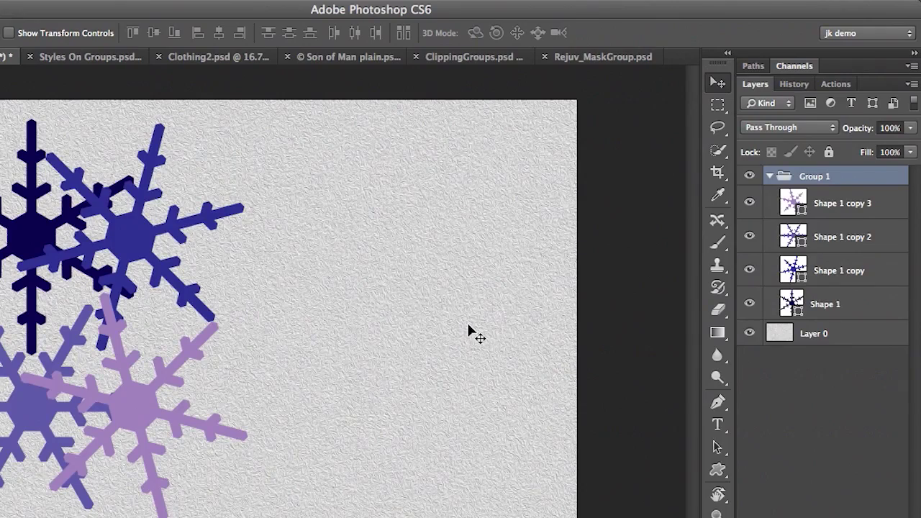
key(super+j)
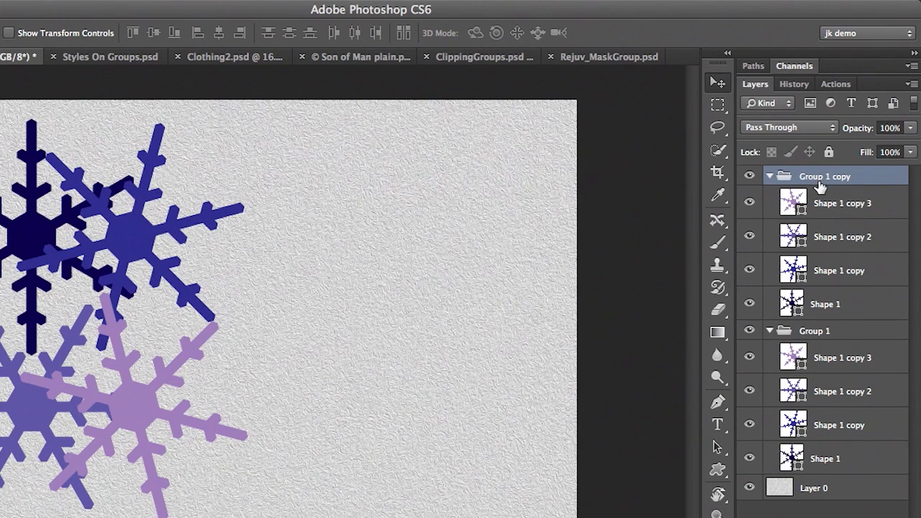
drag(146, 247, 453, 247)
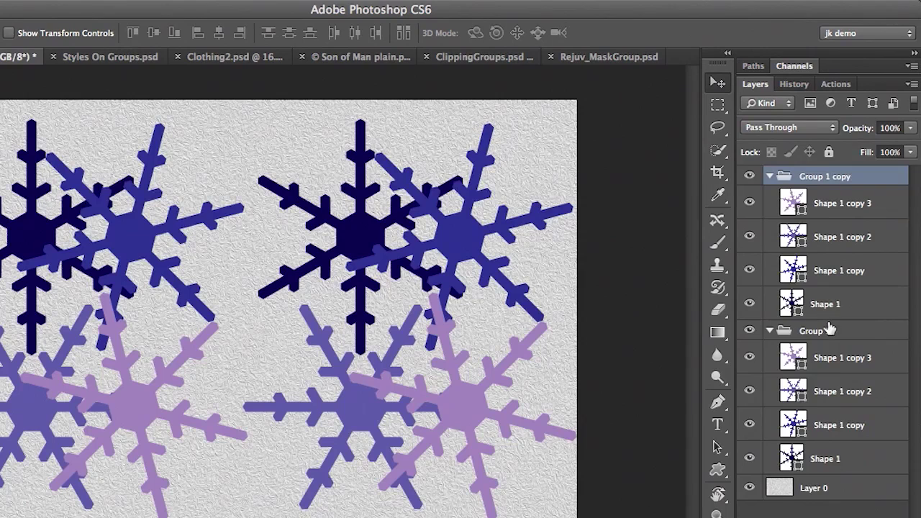
Set Group 1's four Shape layers to Multiply and align their horizontal and vertical centres
click(831, 331)
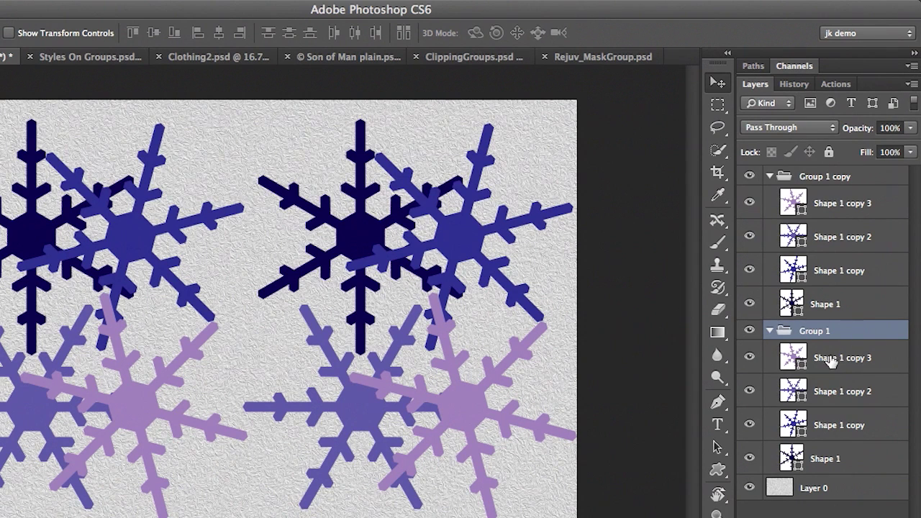
click(832, 361)
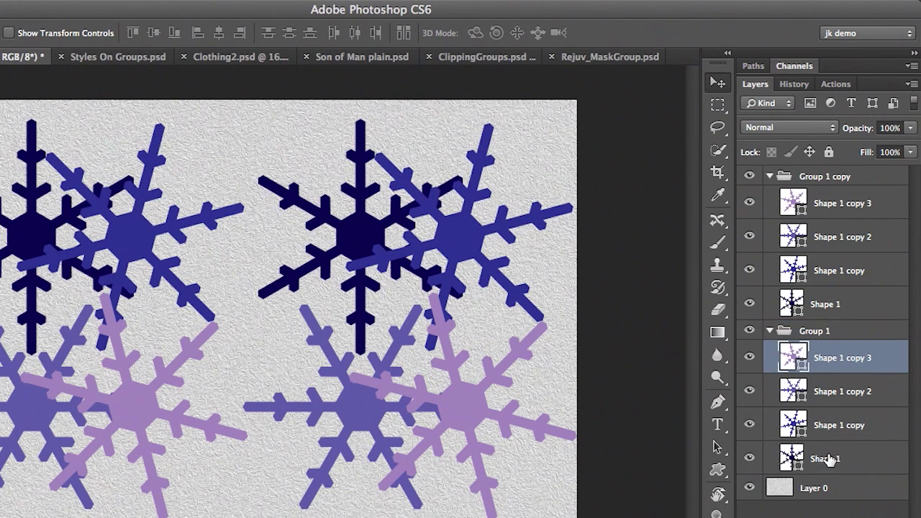
shift+click(829, 461)
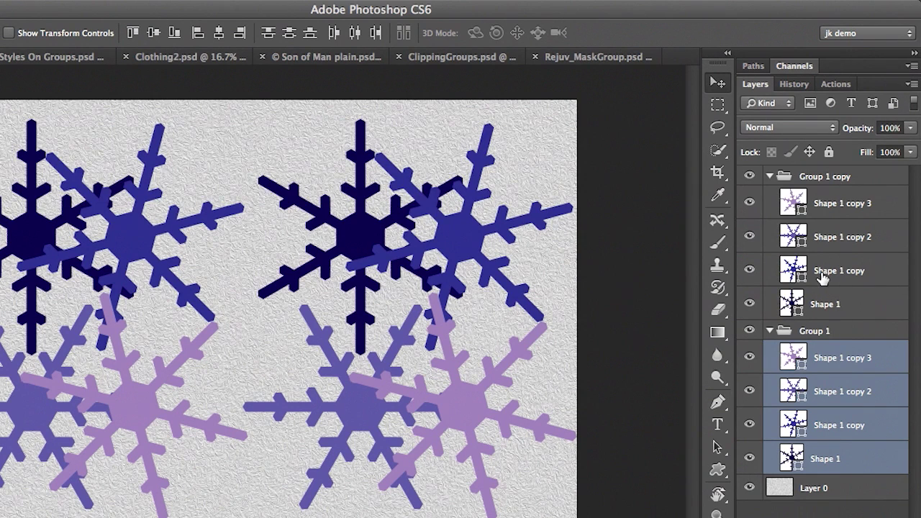
click(825, 128)
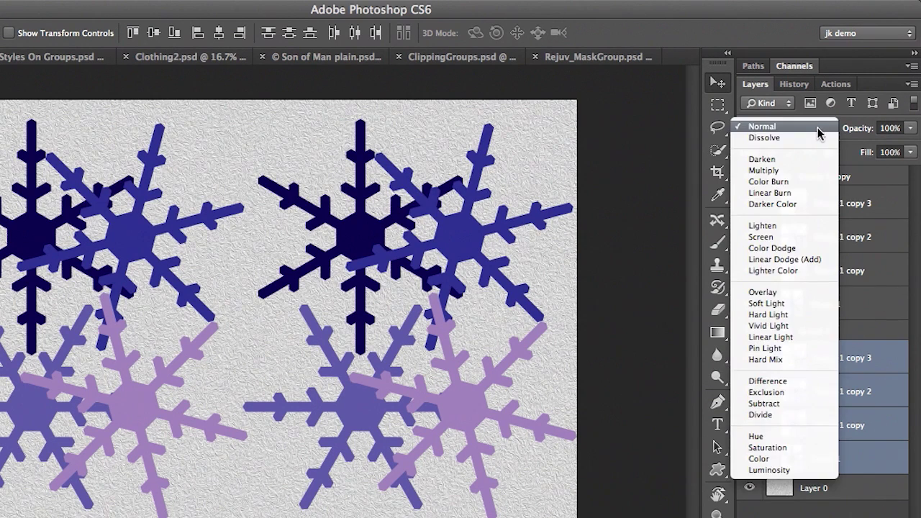
click(812, 171)
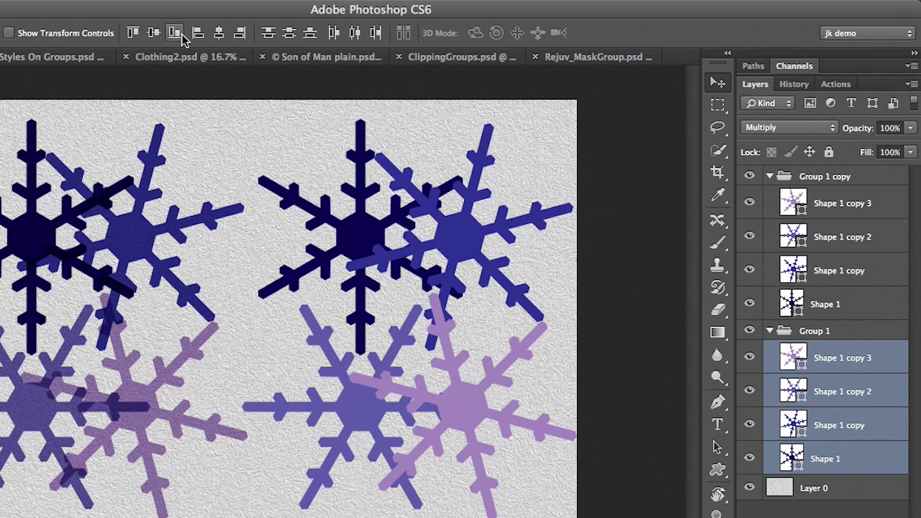
click(220, 41)
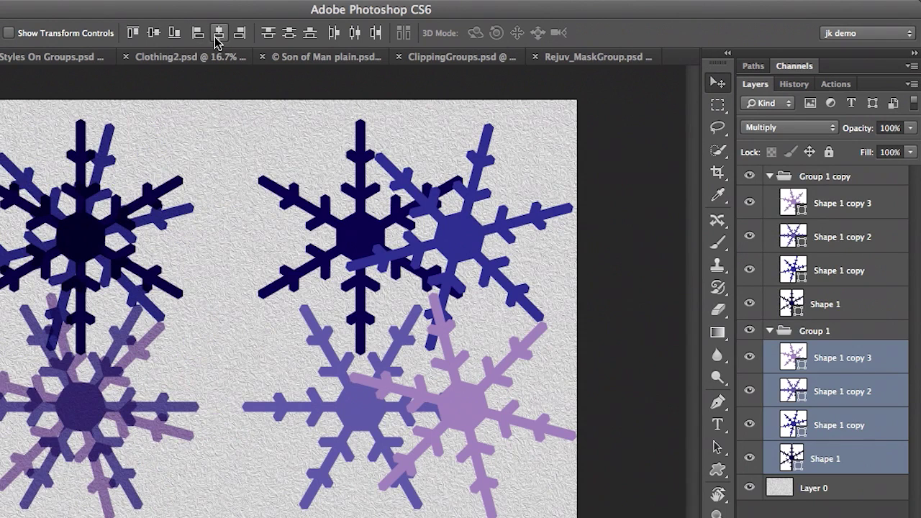
click(154, 34)
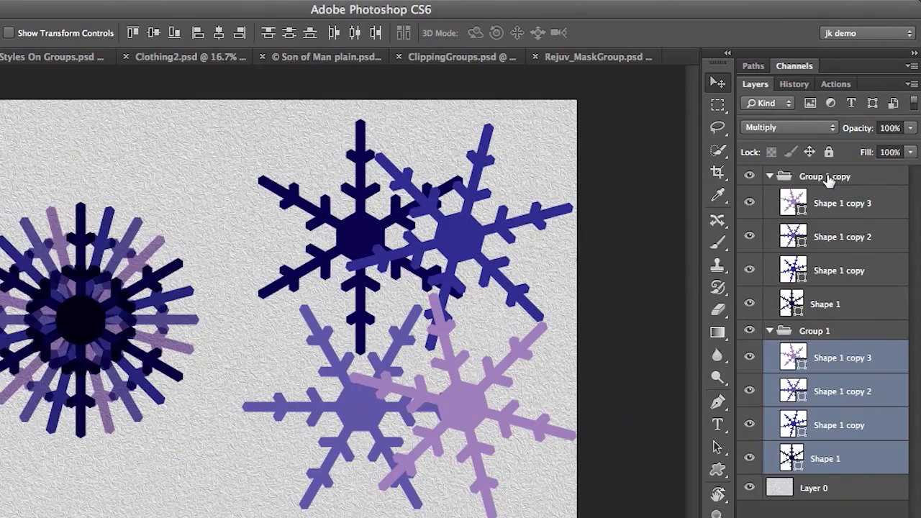
Set Group 1 copy to Multiply and centre its four snowflakes into one starburst
click(813, 179)
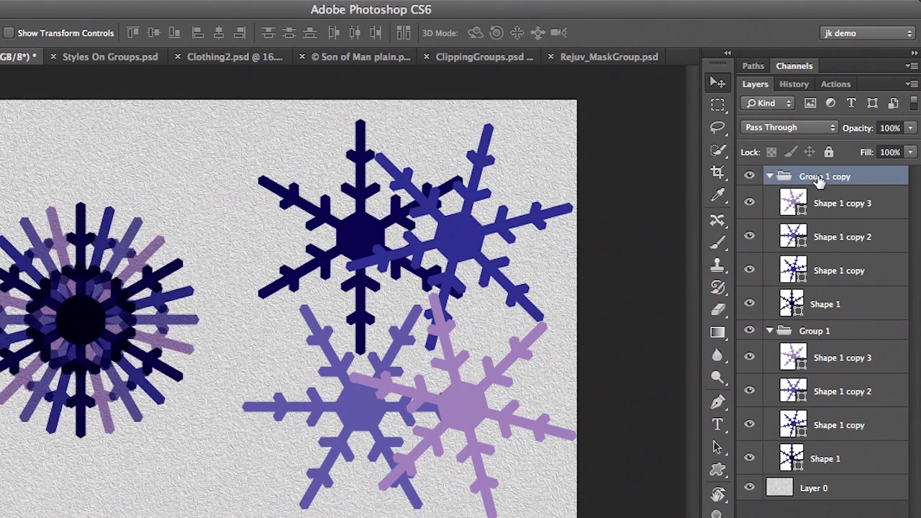
click(809, 128)
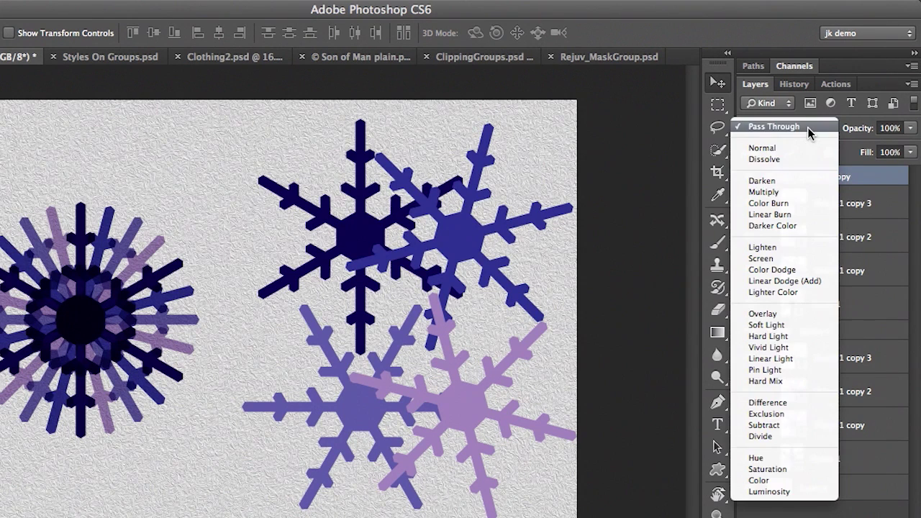
click(794, 192)
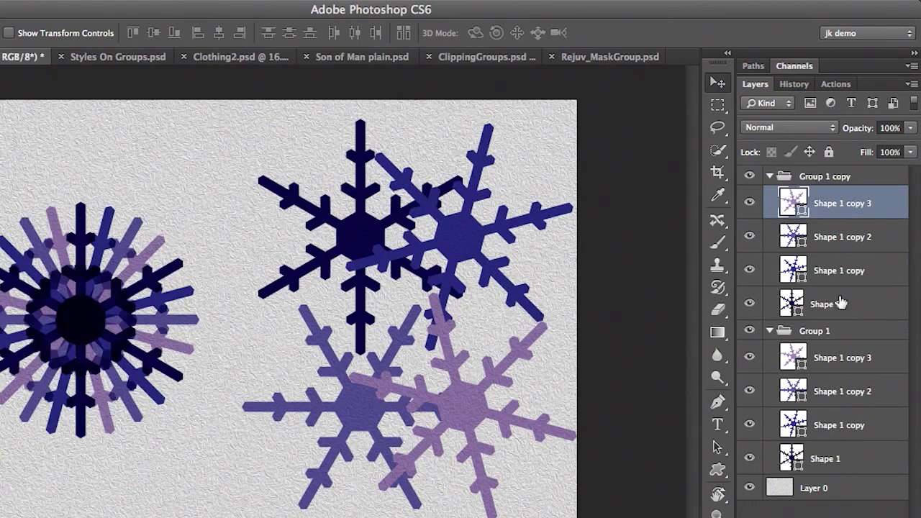
shift+click(831, 304)
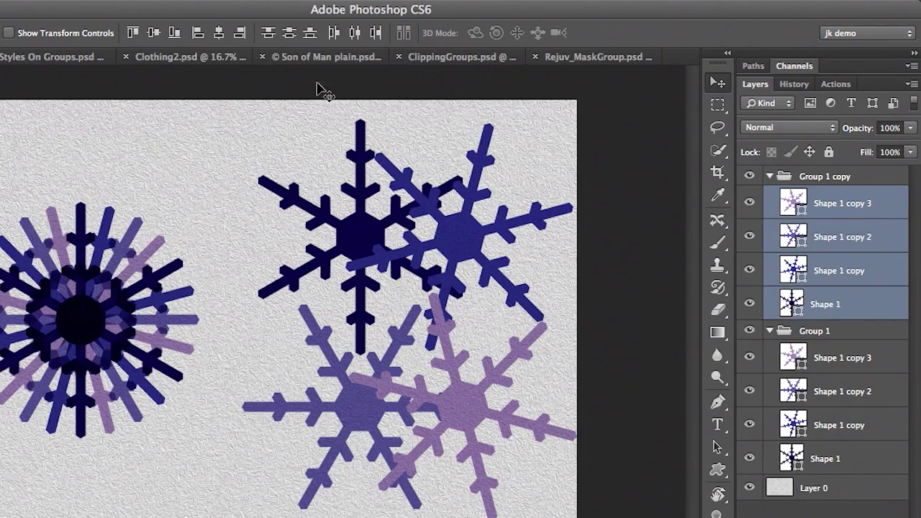
click(218, 33)
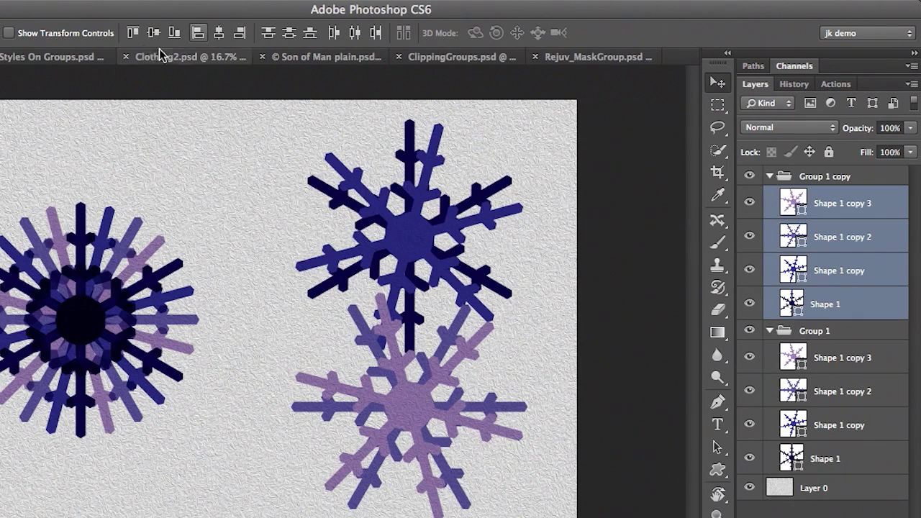
click(154, 34)
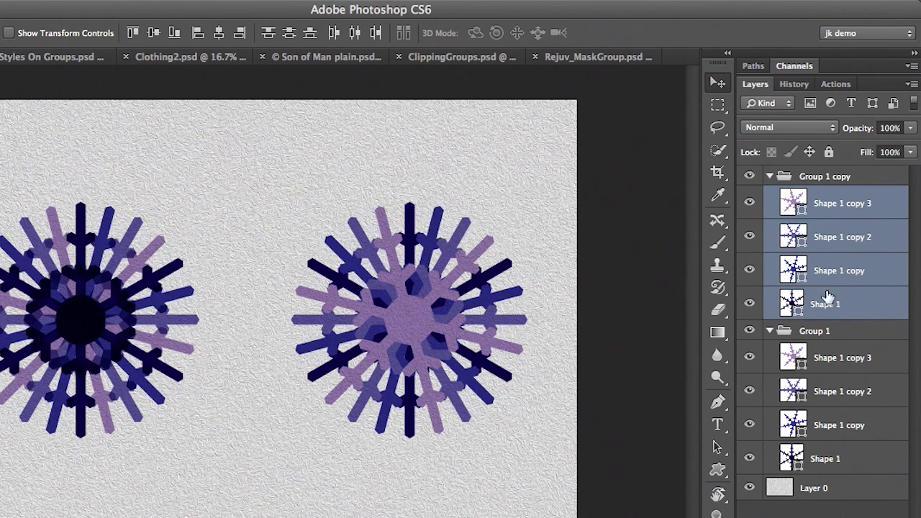
Compare Group 1 copy in Normal versus Multiply, keep Multiply, then bring up Styles On Groups.psd
click(828, 178)
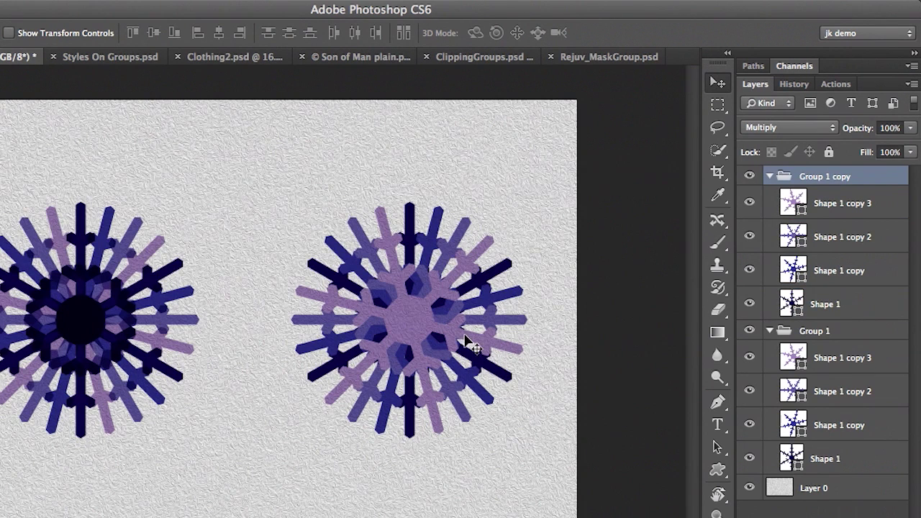
click(785, 127)
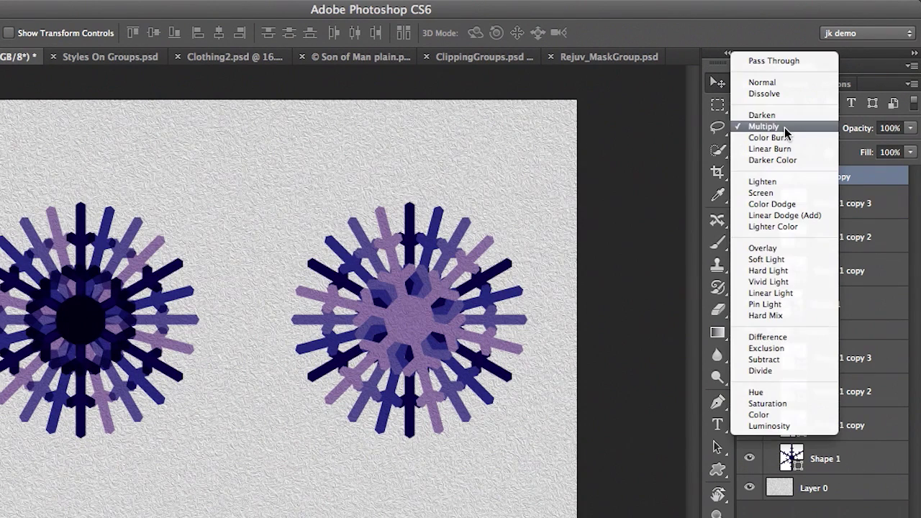
click(764, 83)
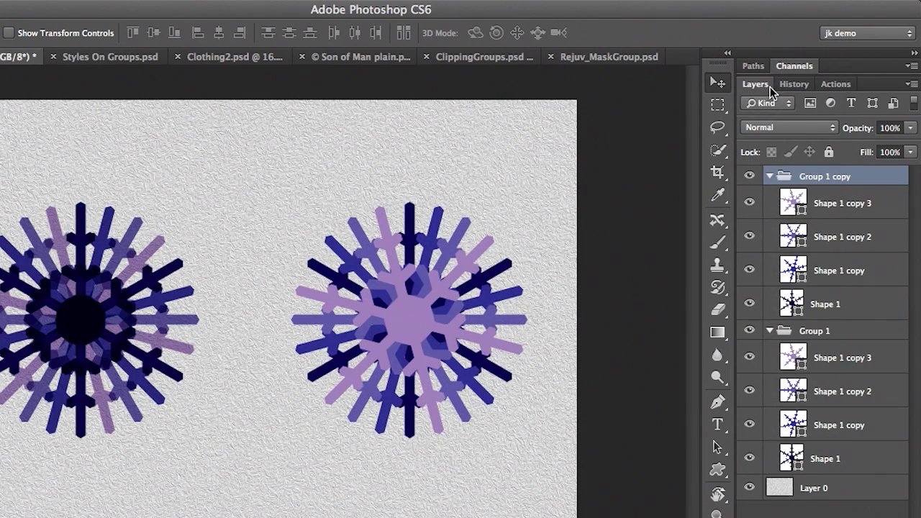
click(783, 130)
click(780, 171)
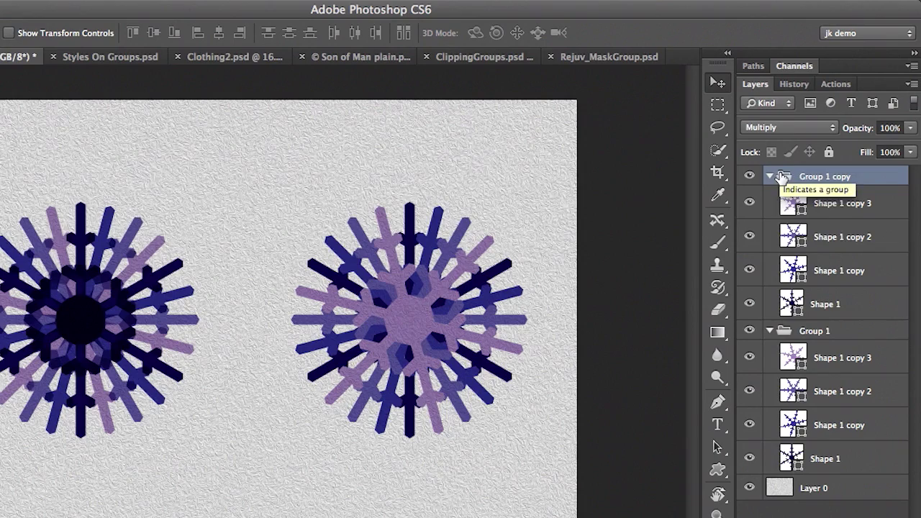
click(108, 56)
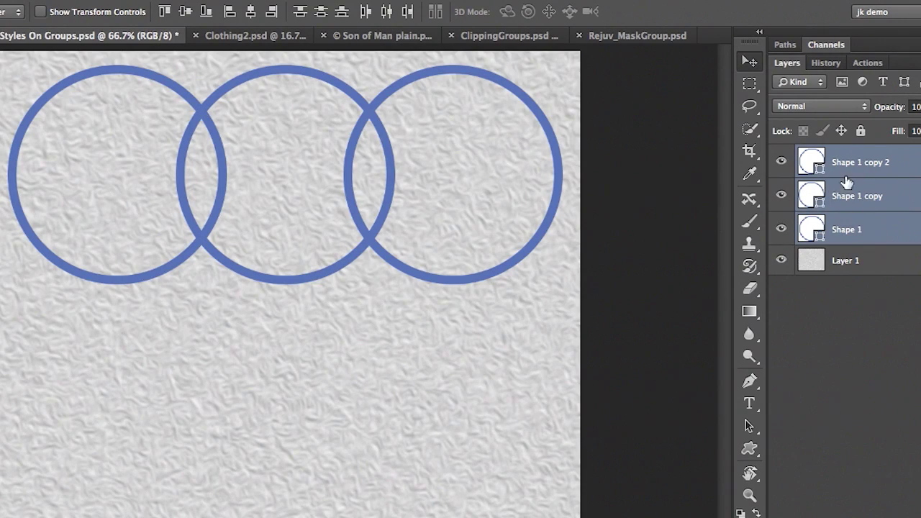
Group the circles, move Group 1 copy's circles down and hide them, then select Shape 1 copy 2
key(ctrl+g)
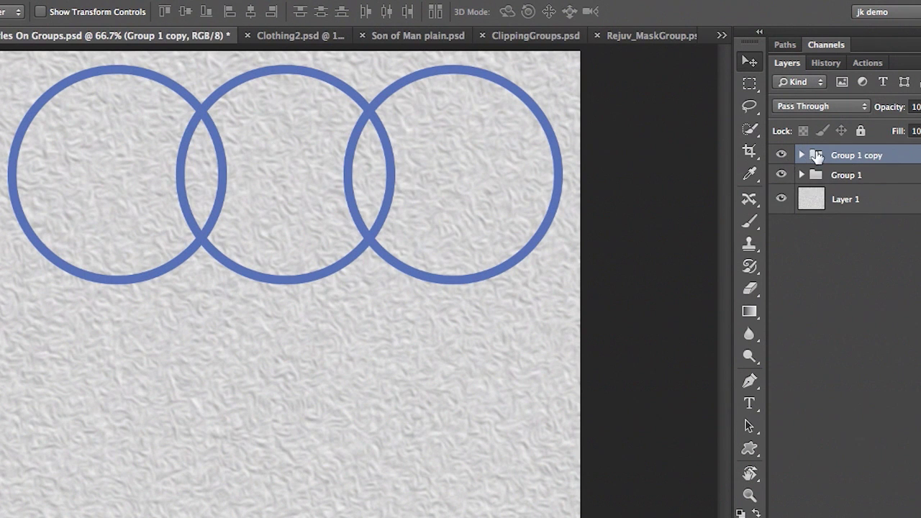
drag(359, 255, 367, 480)
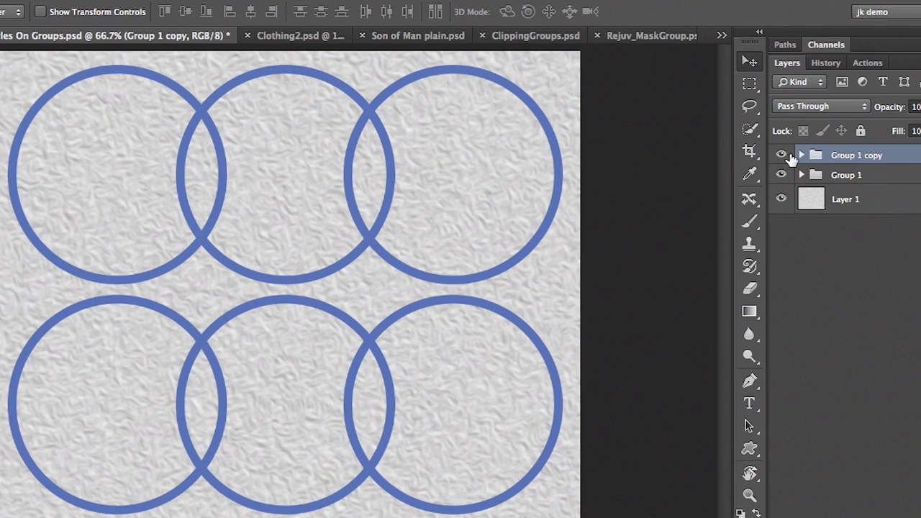
click(780, 155)
click(802, 175)
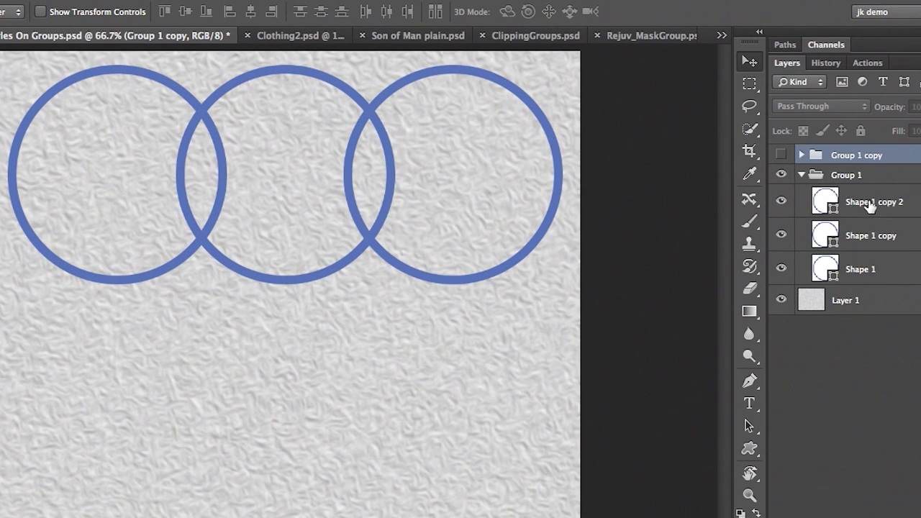
click(859, 207)
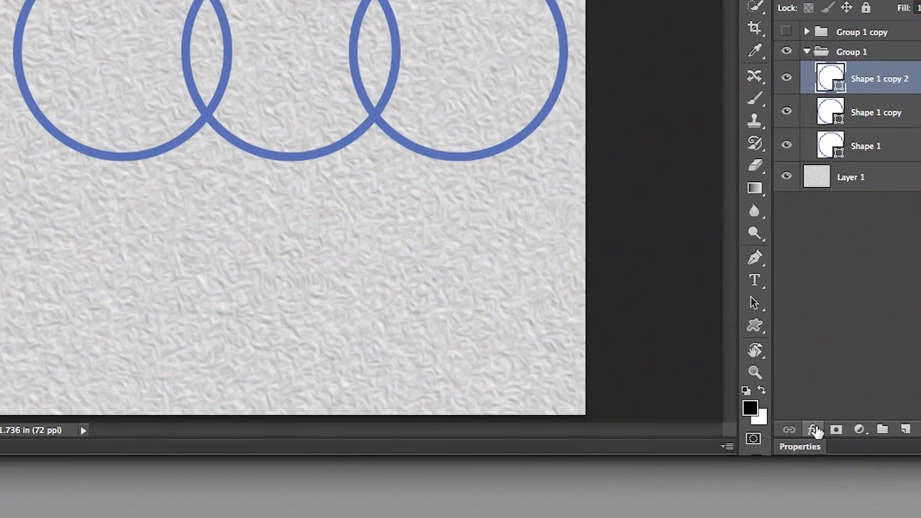
Add a drop shadow to Shape 1 copy 2: 75% opacity, 113° angle, 7 px distance, 10 px size
click(813, 430)
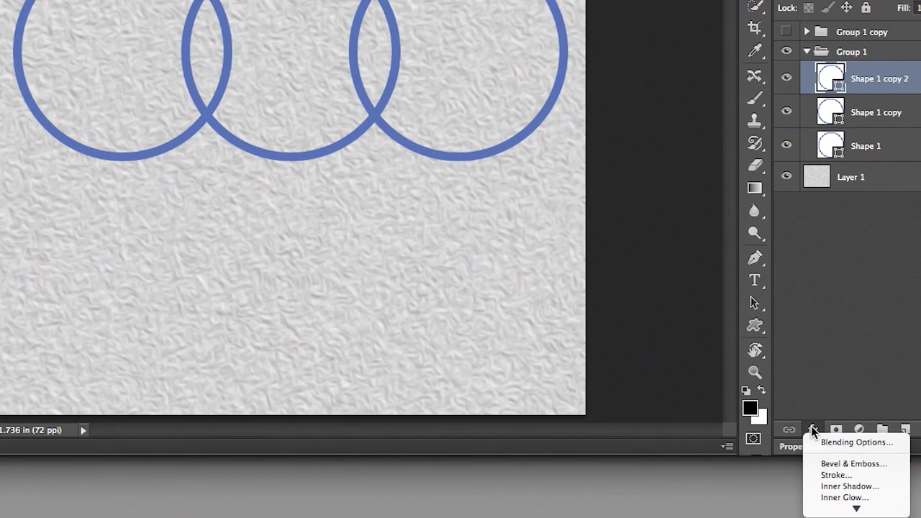
scroll(816, 462, down, 3)
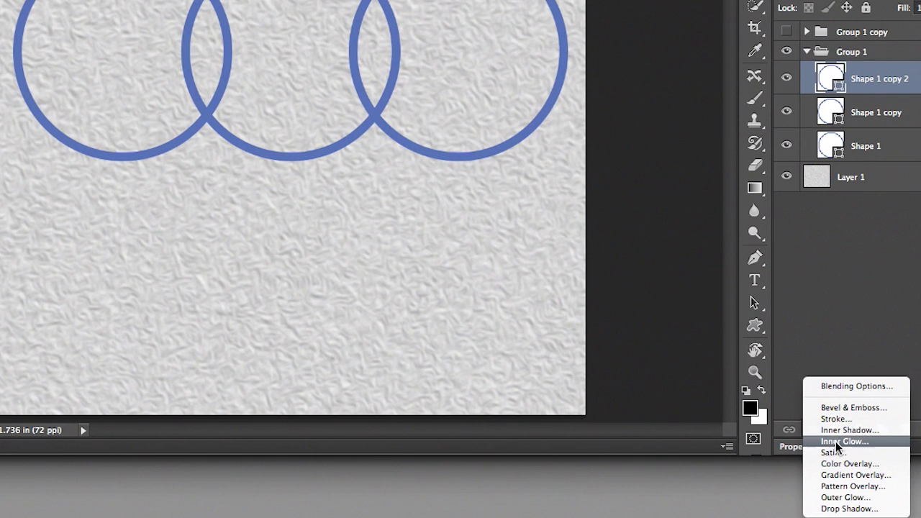
click(833, 509)
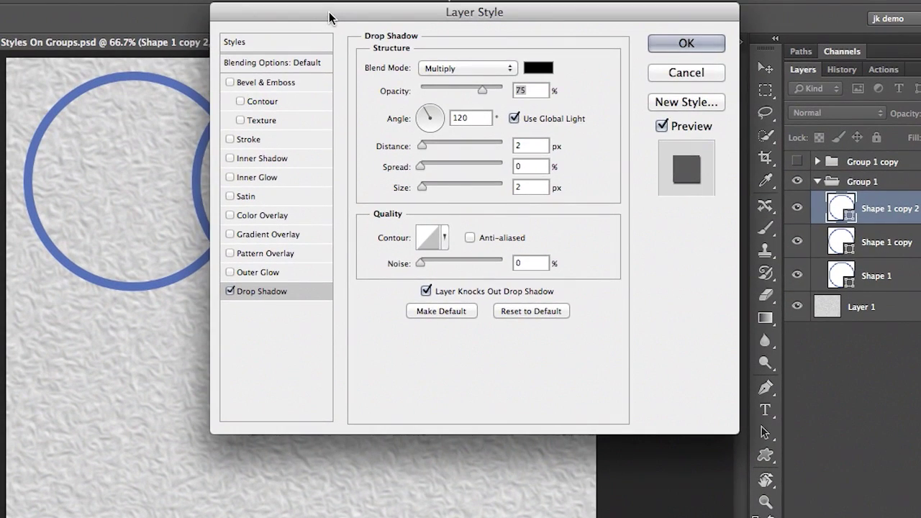
drag(328, 12, 556, 156)
mouse_move(447, 93)
mouse_down()
mouse_move(441, 100)
mouse_move(468, 106)
mouse_move(434, 108)
mouse_move(447, 102)
mouse_move(438, 98)
mouse_up()
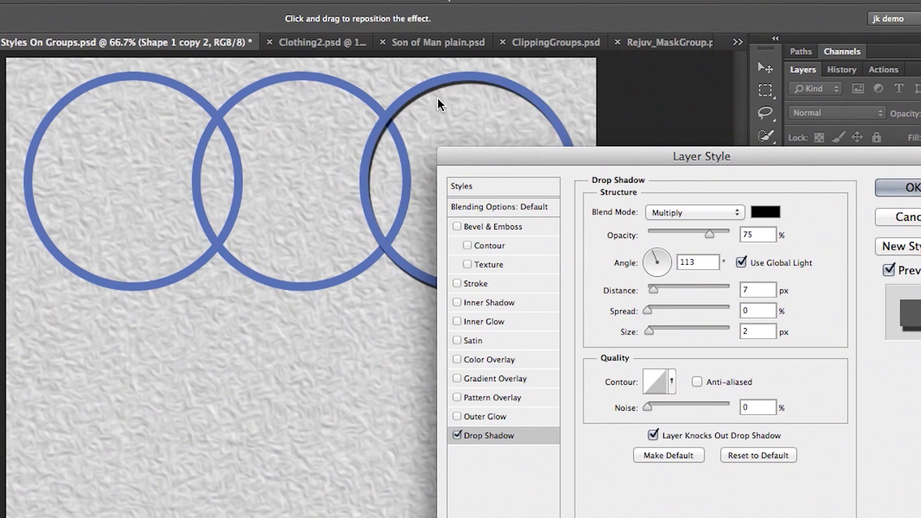
drag(652, 331, 656, 335)
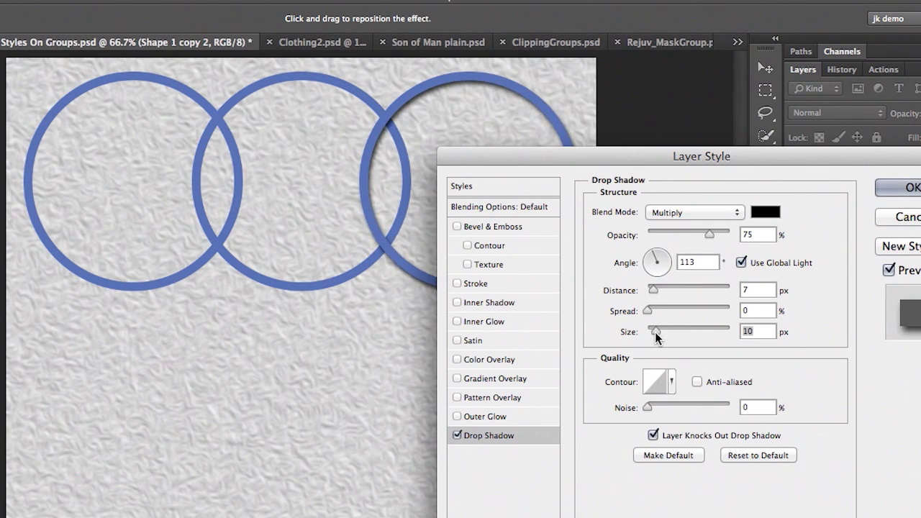
click(911, 189)
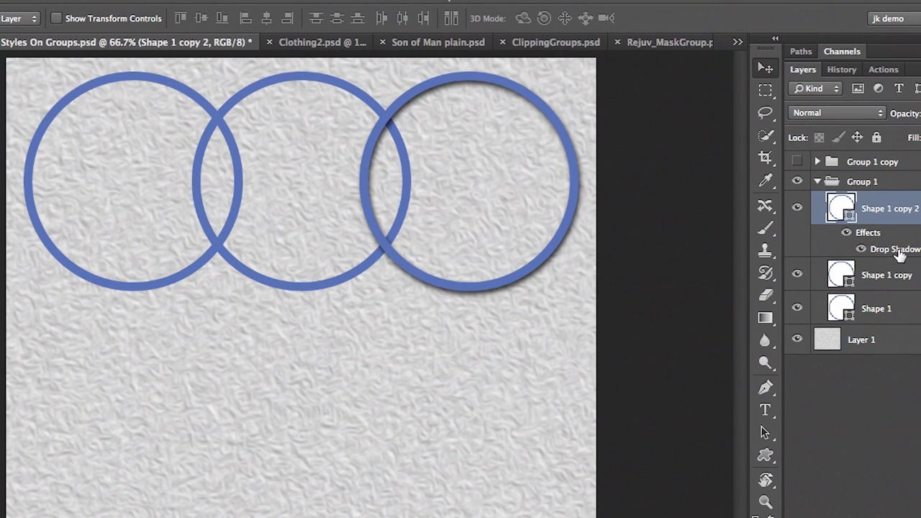
Copy Shape 1 copy 2's layer style and paste it onto Shape 1 copy and Shape 1
right_click(899, 249)
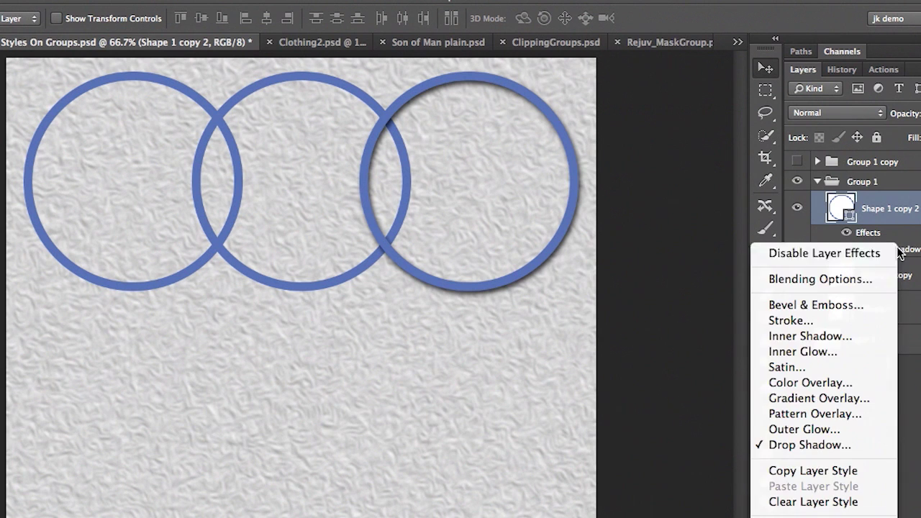
click(813, 472)
click(892, 284)
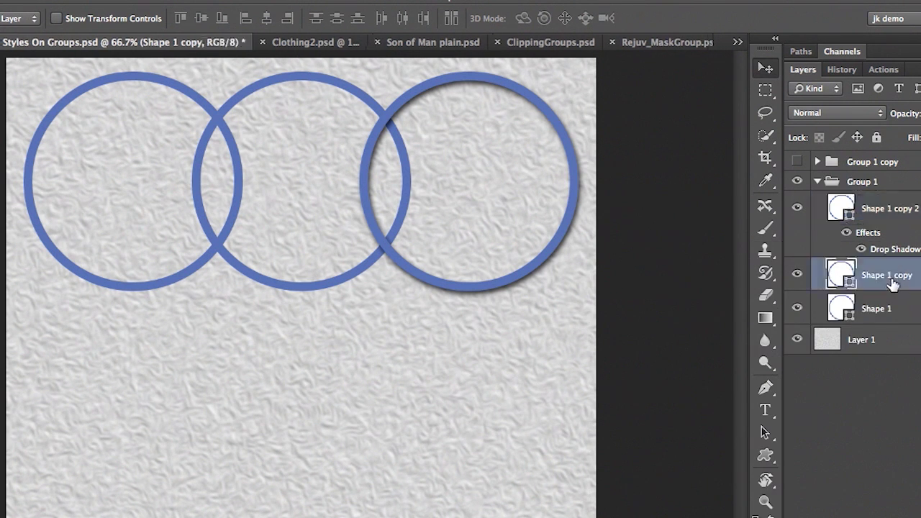
shift+click(888, 309)
right_click(897, 298)
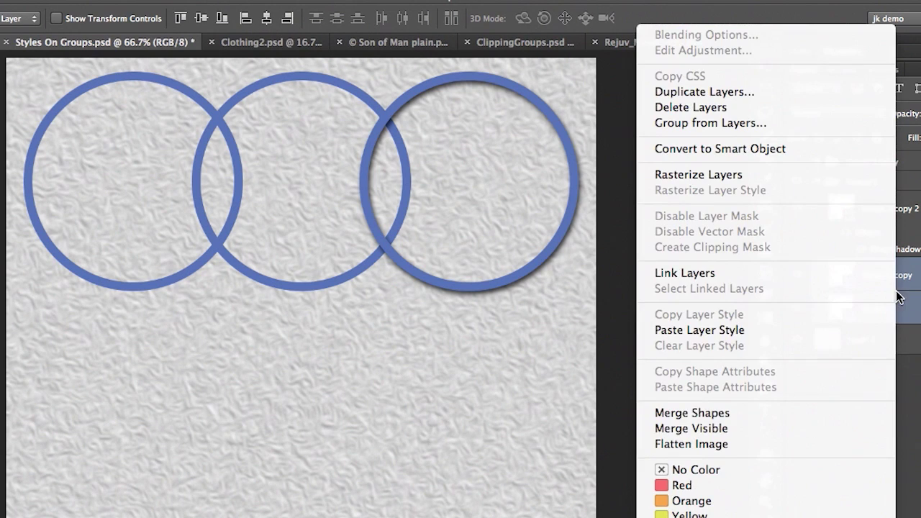
click(762, 330)
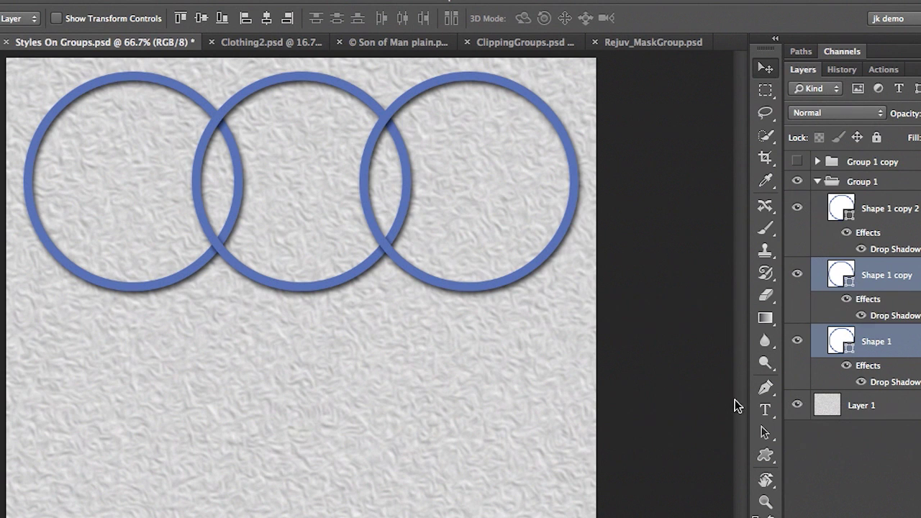
Select Shape 1 copy 2 and toggle the right-hand circle's visibility off and back on
click(871, 207)
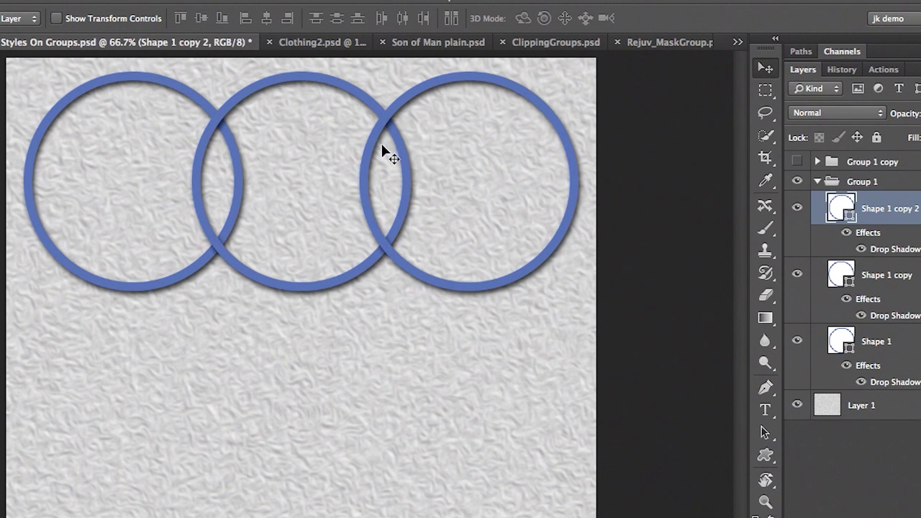
click(798, 207)
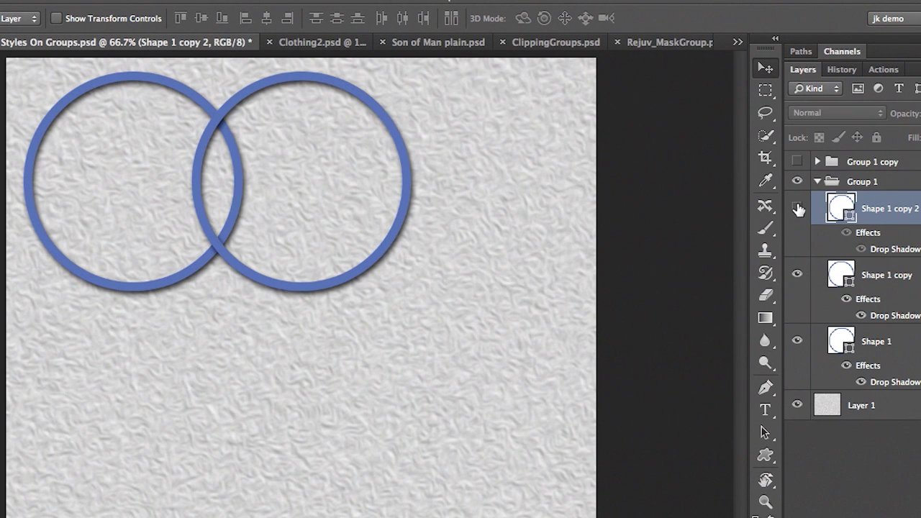
click(797, 208)
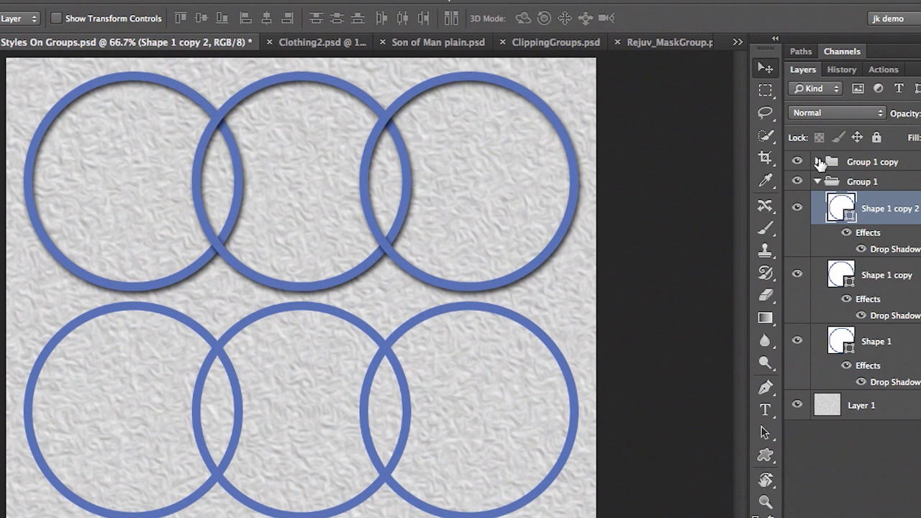
Paste the copied drop shadow onto the whole Group 1 copy group, then bring up Clothing2.psd
click(824, 163)
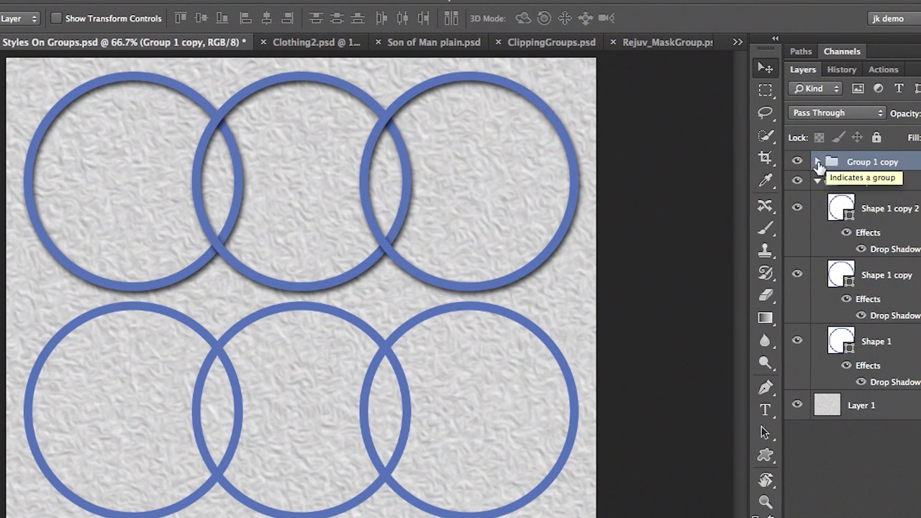
right_click(910, 167)
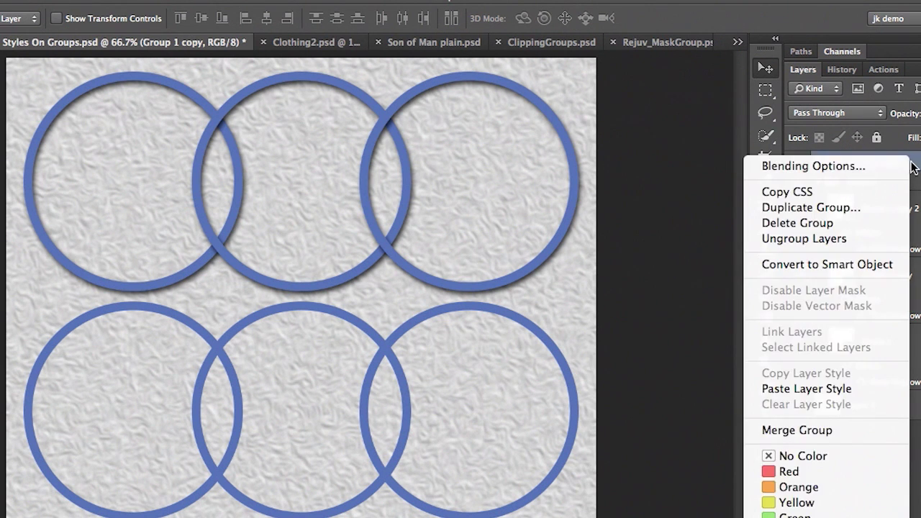
click(864, 389)
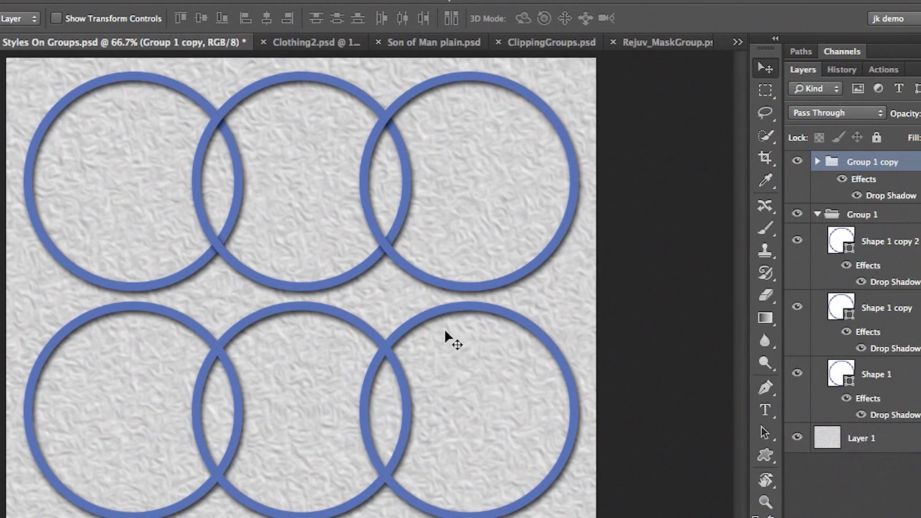
click(297, 43)
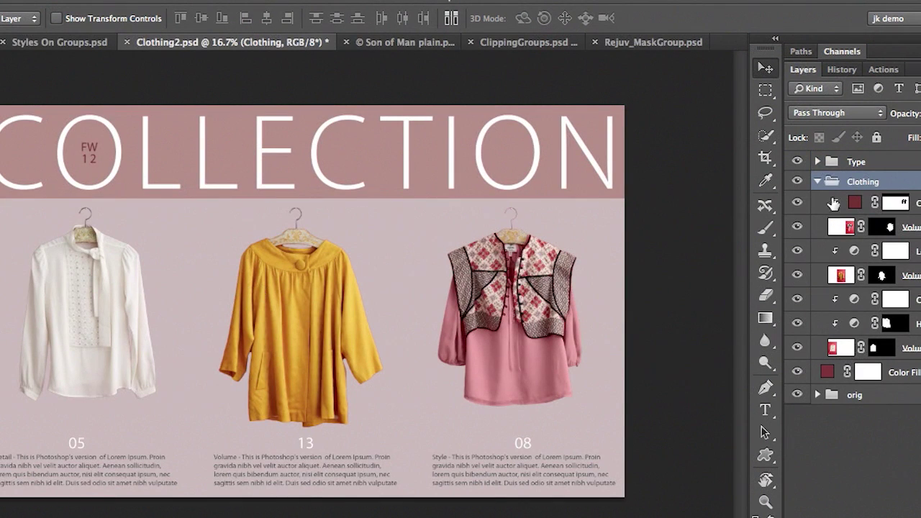
Toggle the Clothing group's visibility, then paste the copied drop shadow onto the Clothing group
click(797, 182)
click(798, 182)
right_click(898, 187)
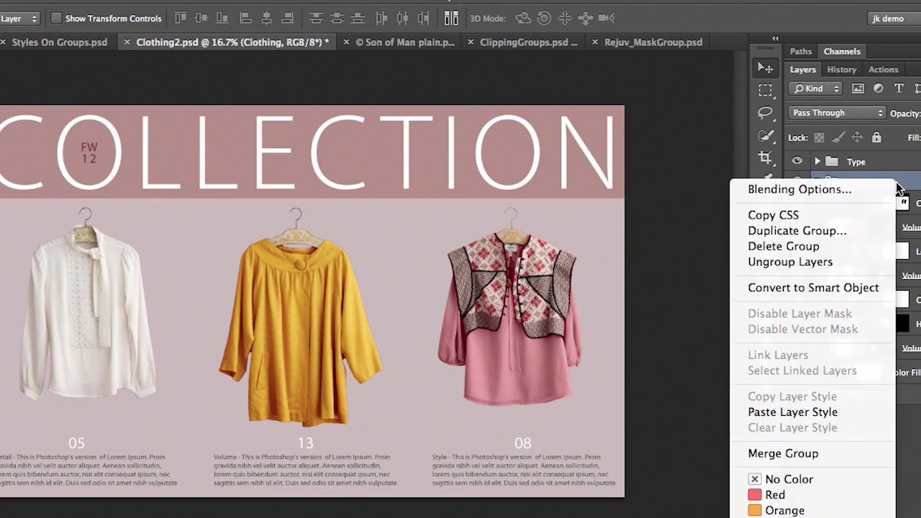
click(801, 414)
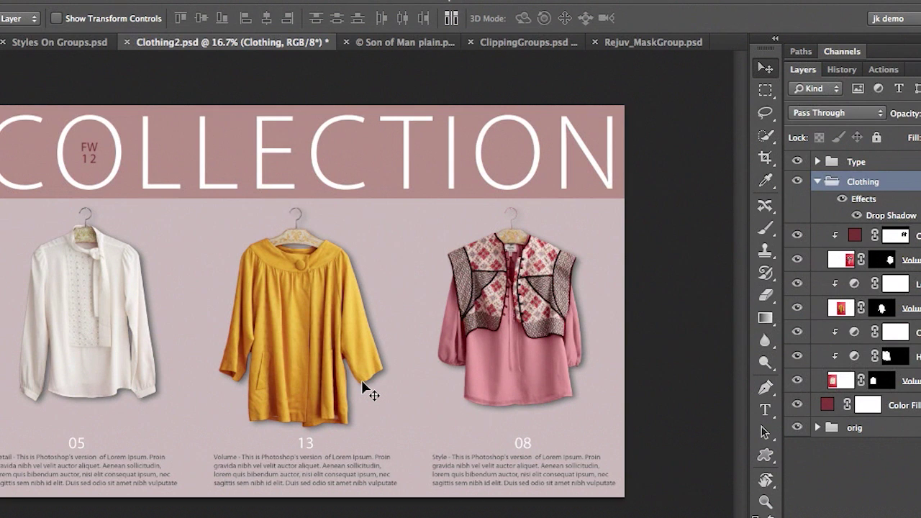
Reduce the Clothing group's drop shadow size from 42 to 29
double_click(881, 216)
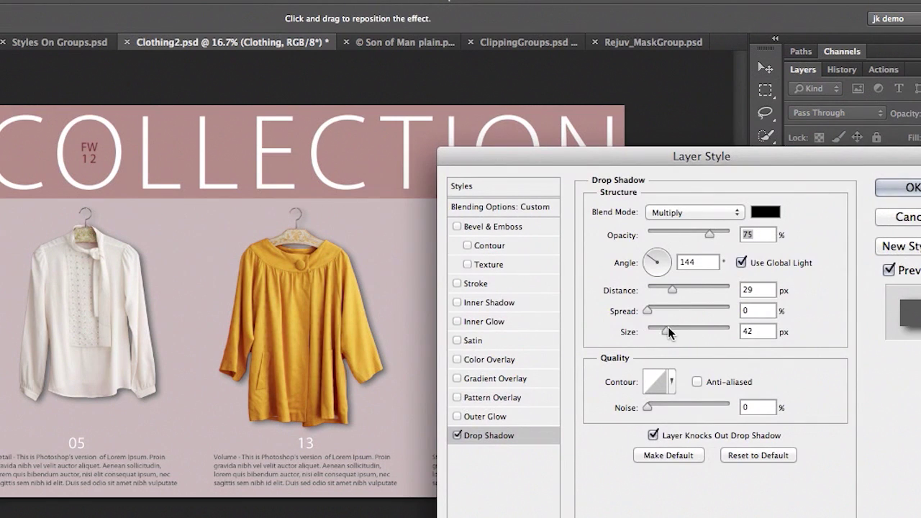
drag(668, 329, 661, 332)
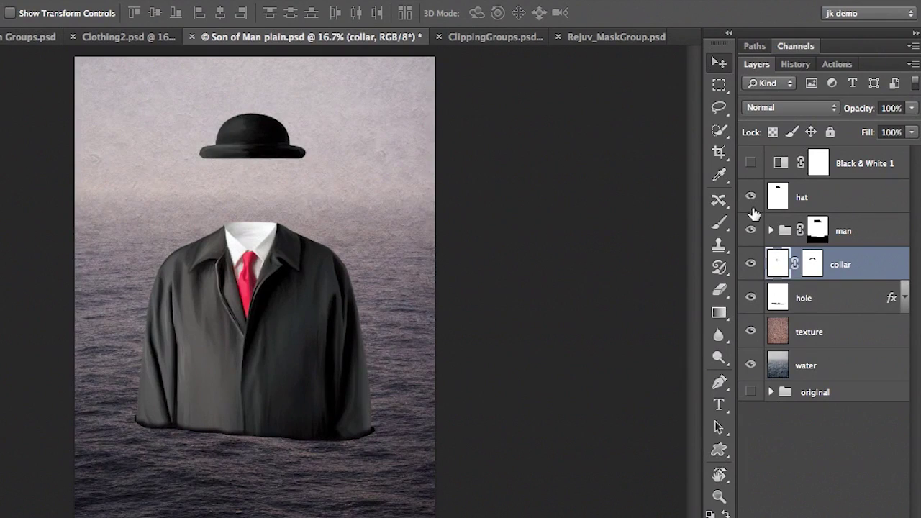
Toggle the hat, man, collar and hole layers off and on to show what each contributes
click(751, 198)
click(751, 197)
click(752, 230)
click(752, 231)
click(751, 264)
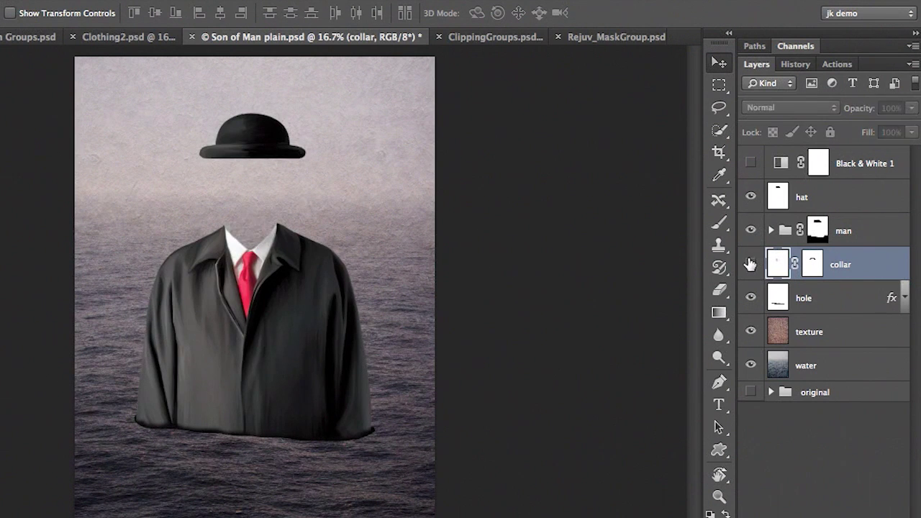
click(750, 266)
click(750, 298)
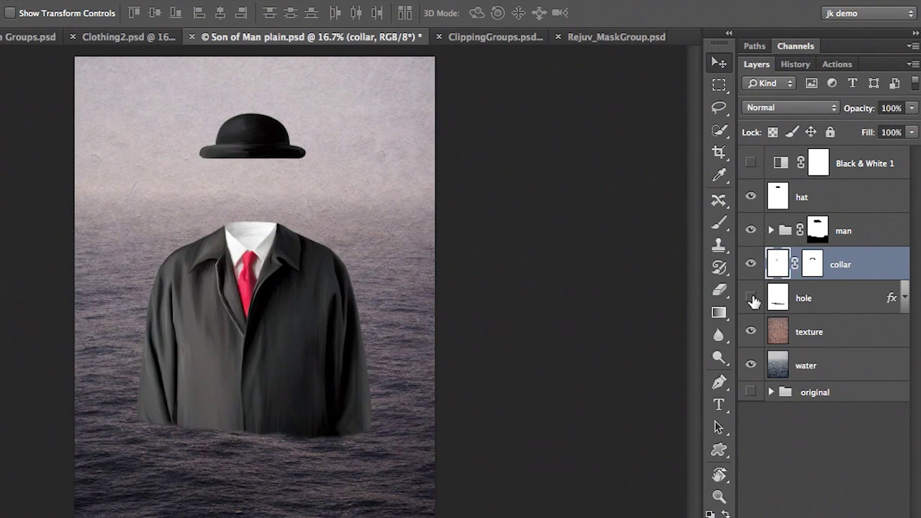
click(750, 298)
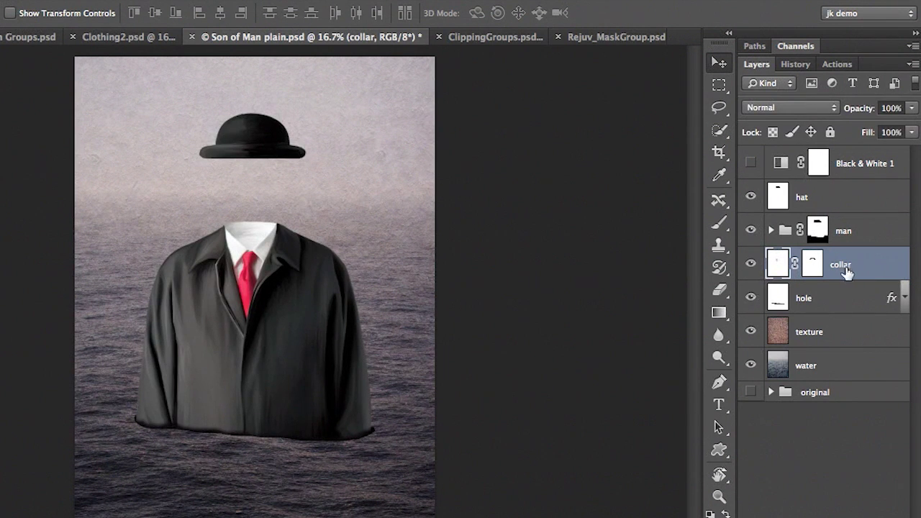
Group the hat, man and collar layers into Group 1 and expand it
shift+click(852, 201)
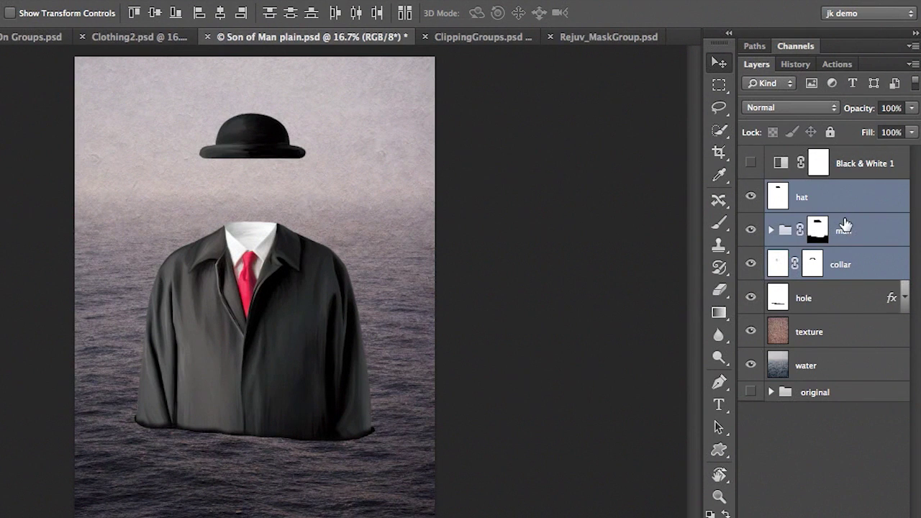
key(ctrl+g)
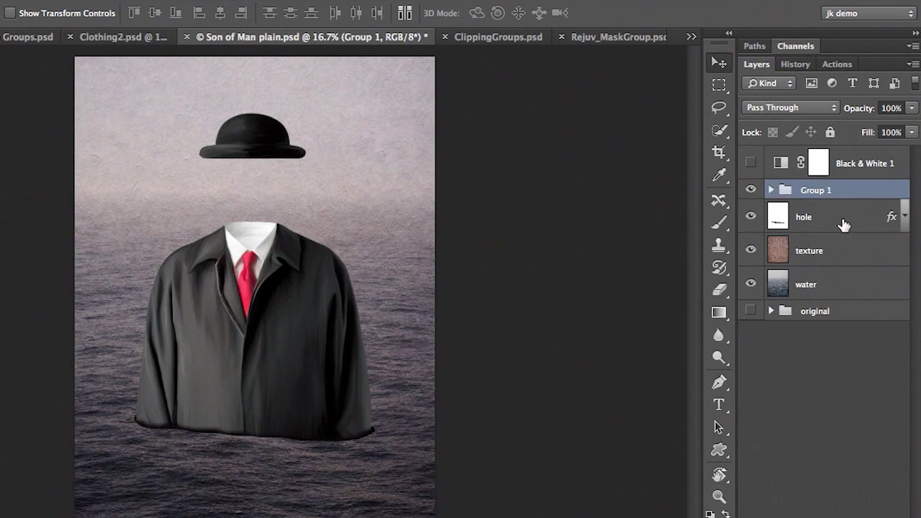
click(770, 190)
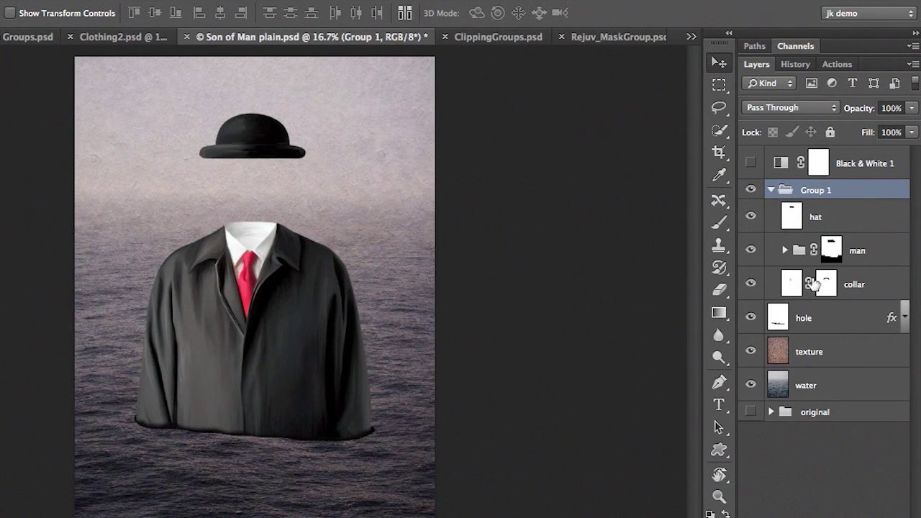
Turn on Black & White 1, move it into Group 1 above hat, and select Group 1
click(751, 164)
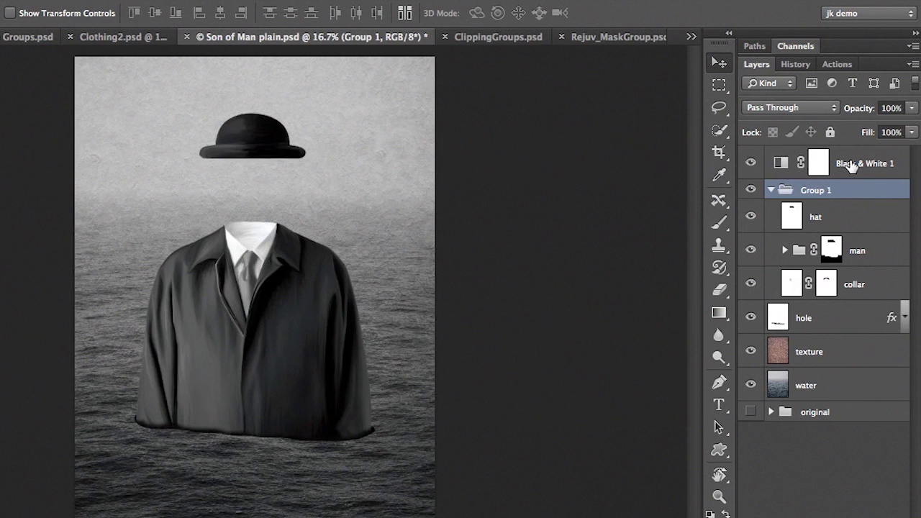
drag(851, 167, 843, 198)
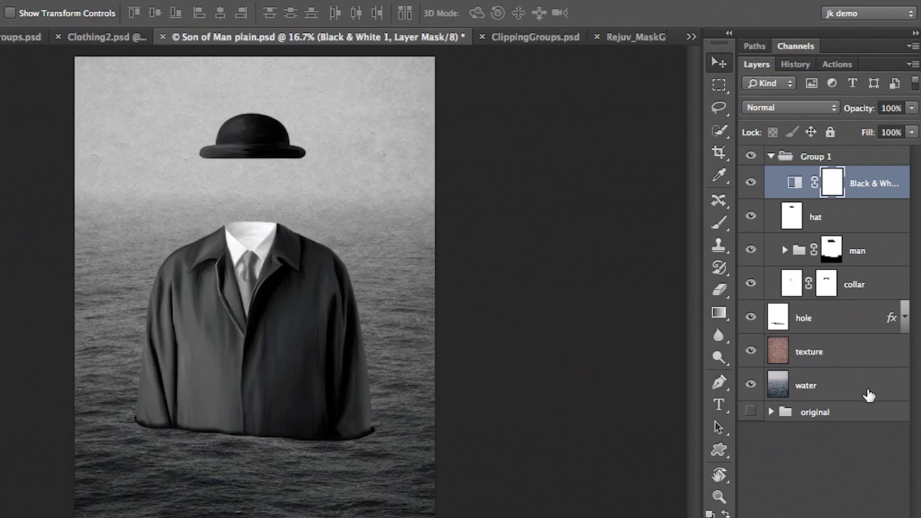
click(809, 160)
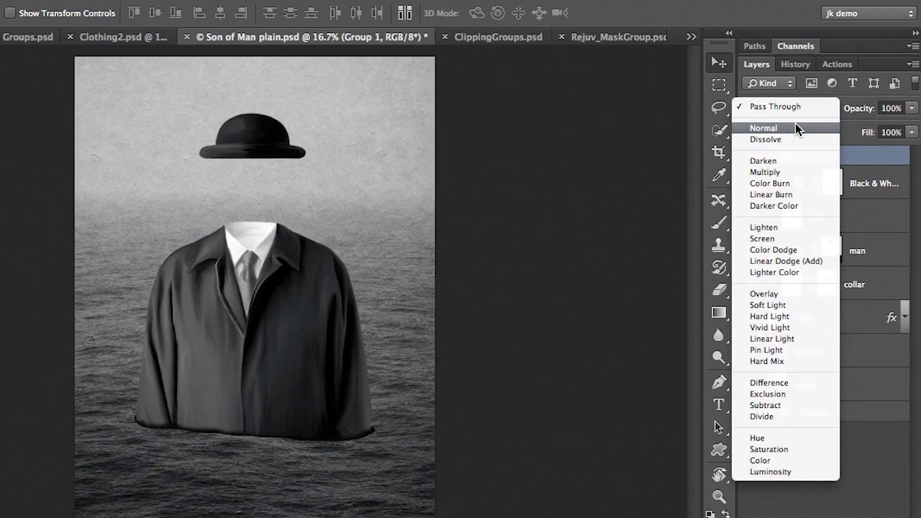
Change Group 1's blend mode from Pass Through to Normal and toggle Black & White 1 to compare
click(794, 129)
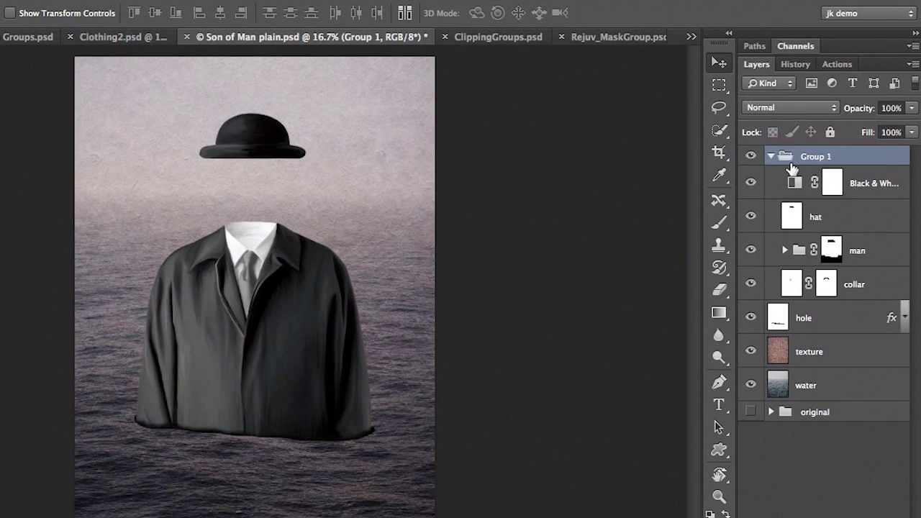
click(751, 183)
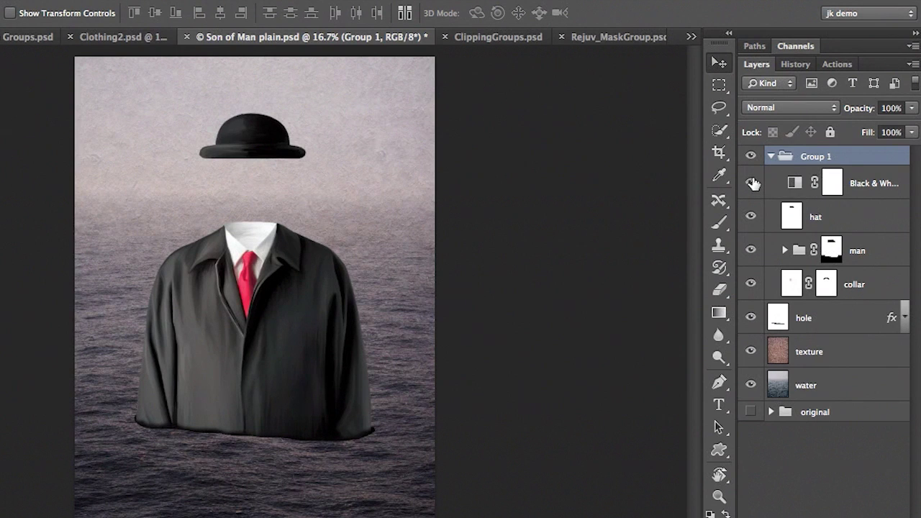
click(750, 183)
click(751, 183)
click(751, 183)
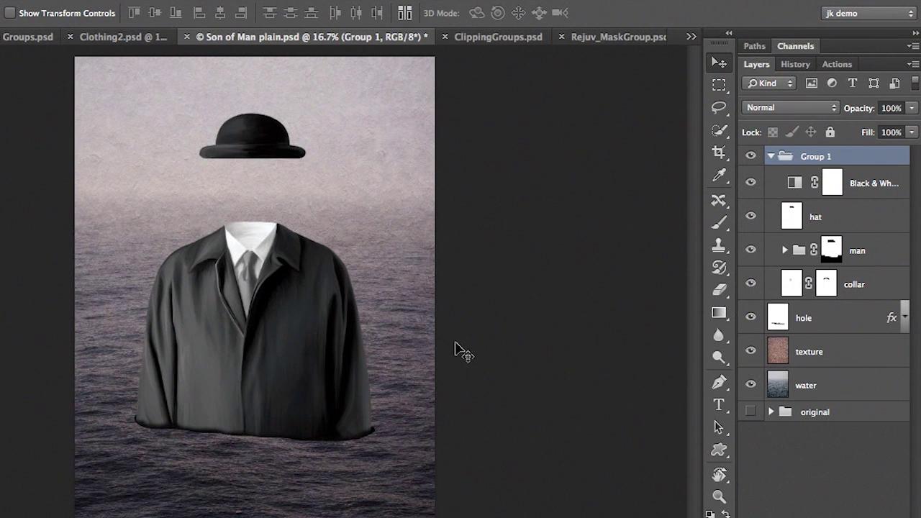
click(750, 183)
click(750, 184)
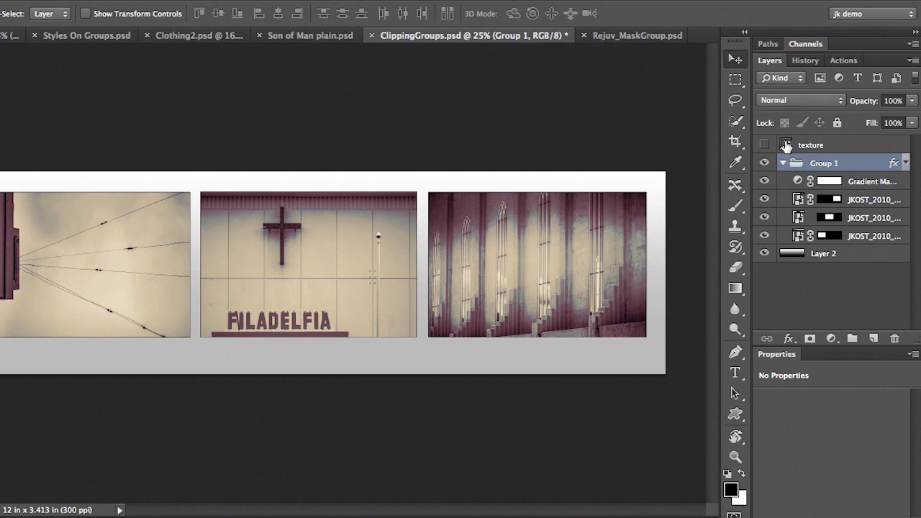
Show the texture layer and blend it in Soft Light at 69% opacity
click(765, 146)
click(812, 146)
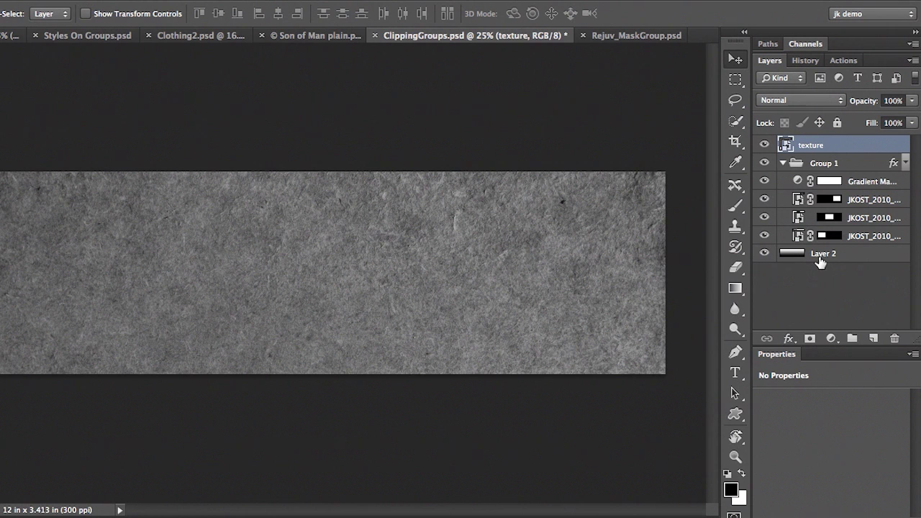
click(792, 100)
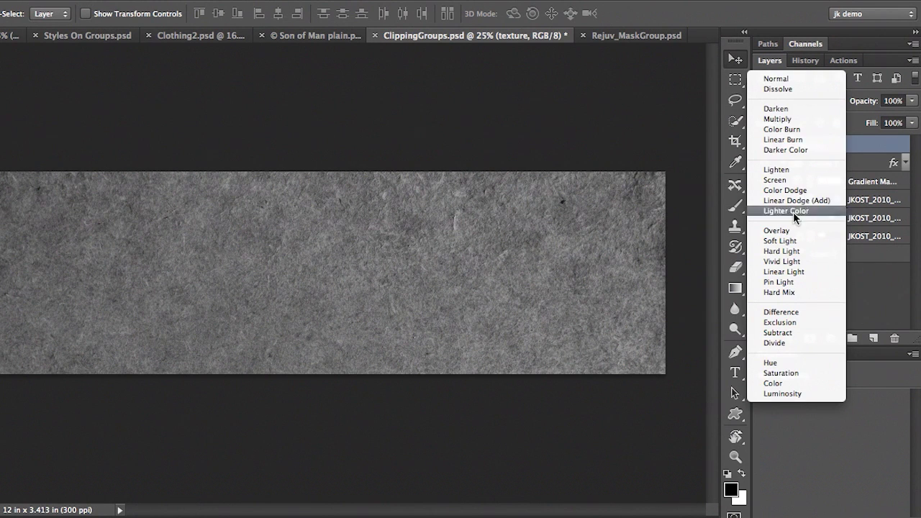
click(791, 241)
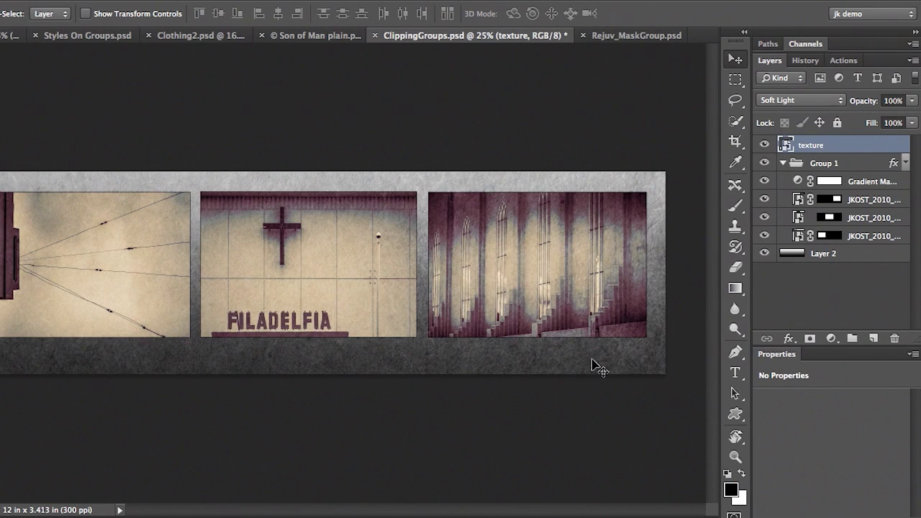
click(912, 101)
drag(911, 116, 887, 124)
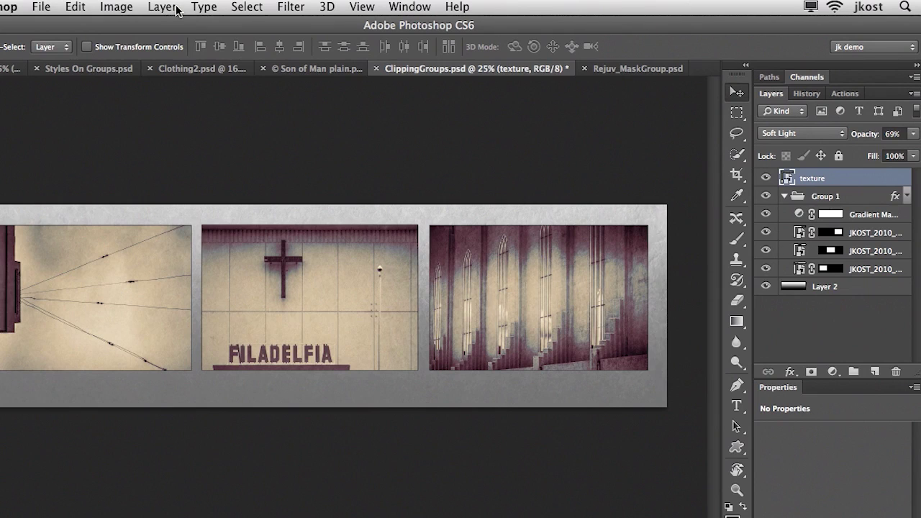
Clip texture to Group 1 via Layer > Create Clipping Mask, undo, then reclip in the Layers panel
click(162, 8)
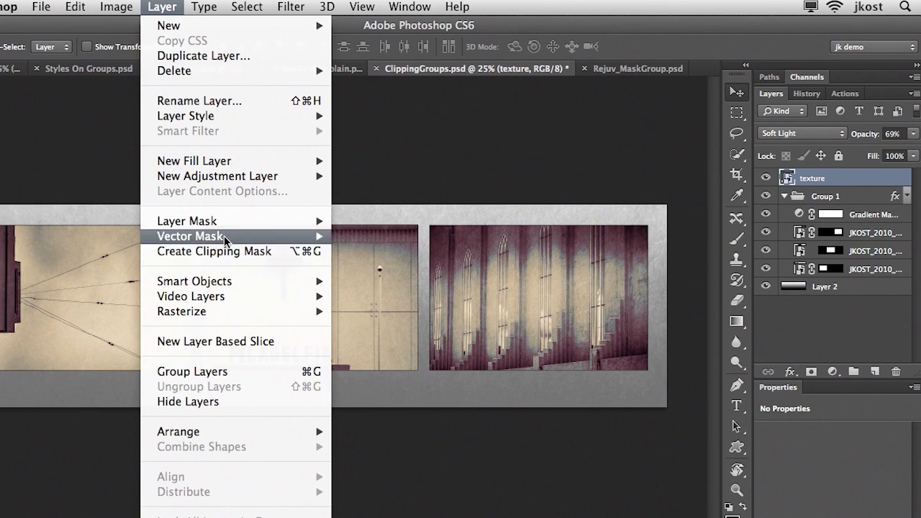
click(279, 254)
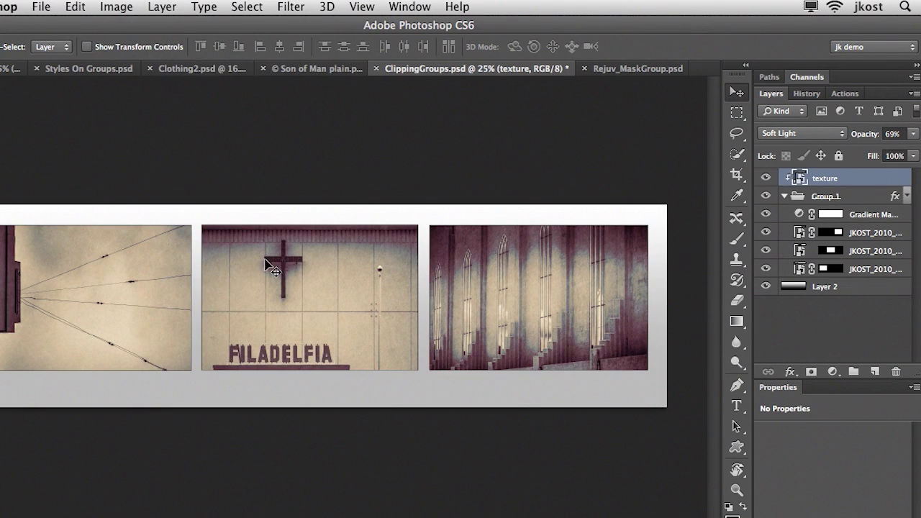
key(super+z)
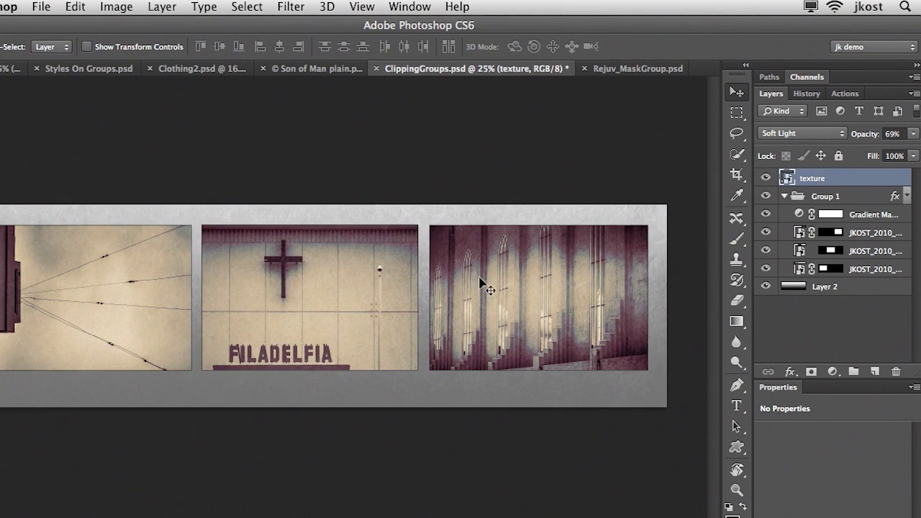
alt+click(844, 186)
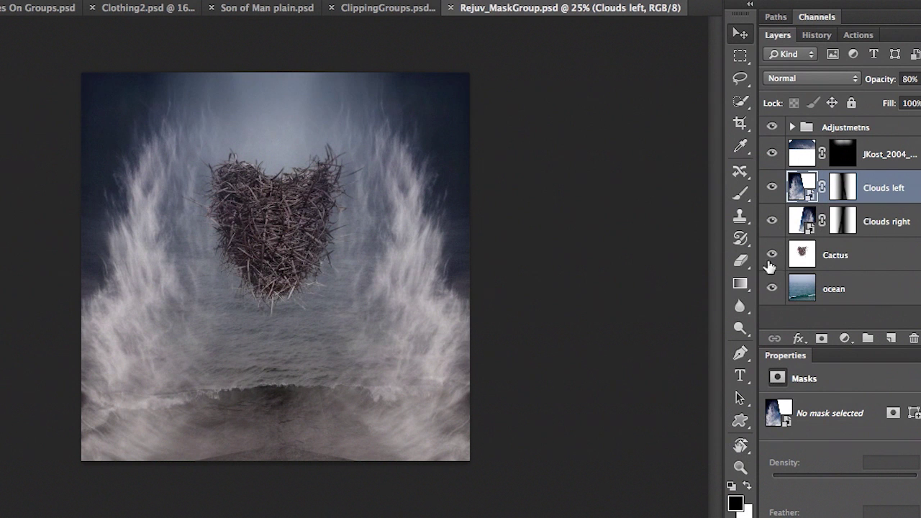
Group Clouds left and Clouds right, then add a gradient mask fading the group toward the bottom waves
shift+click(885, 224)
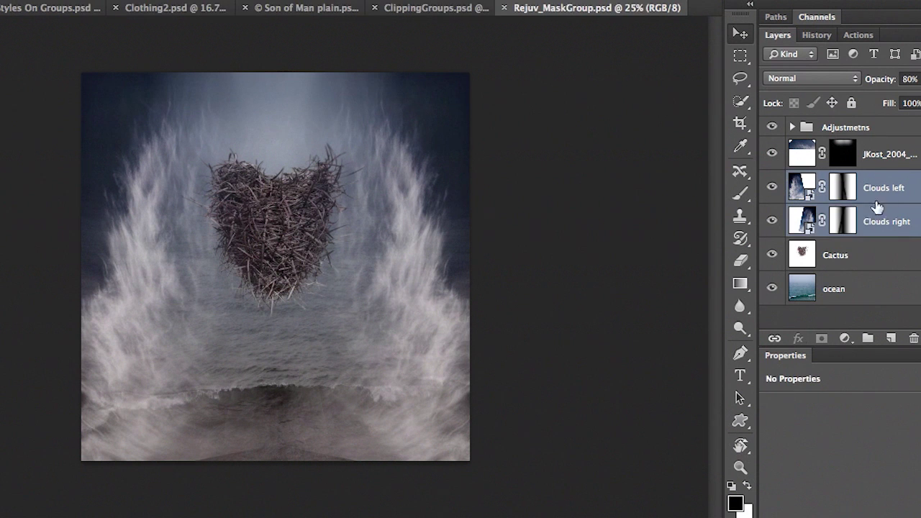
key(super+g)
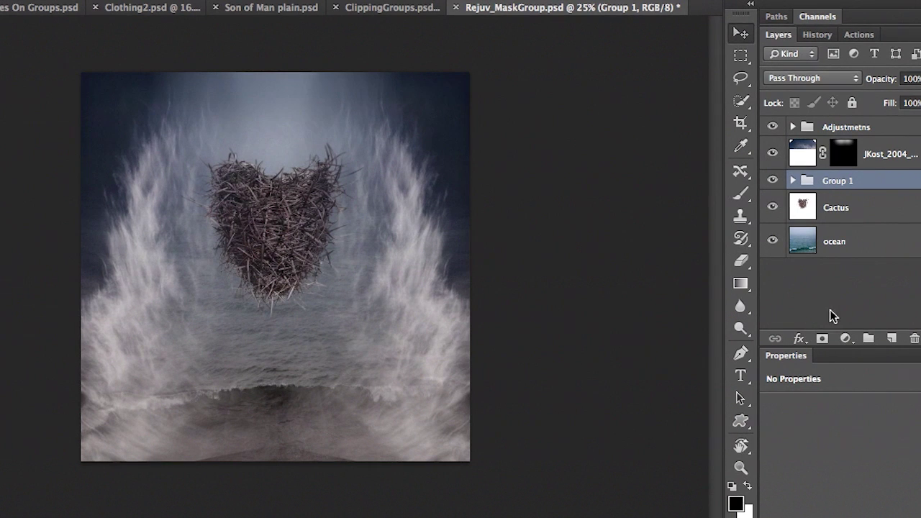
click(822, 339)
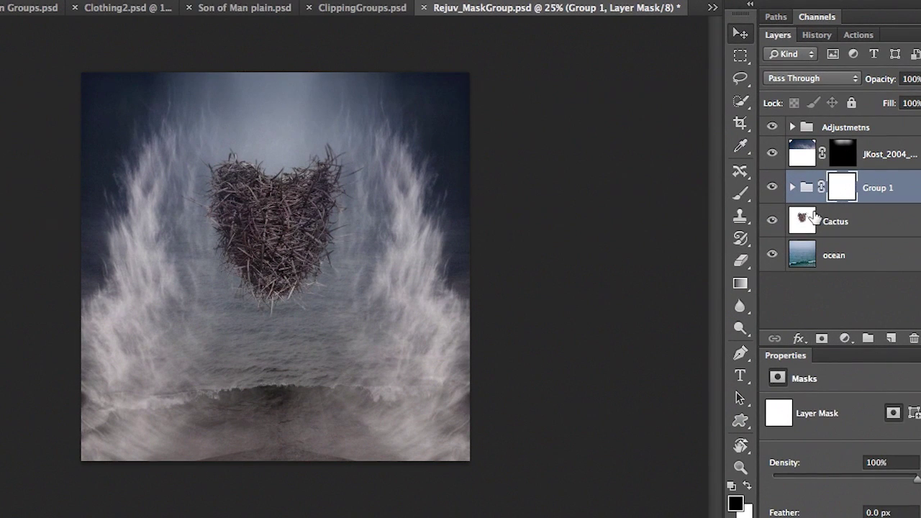
key(g)
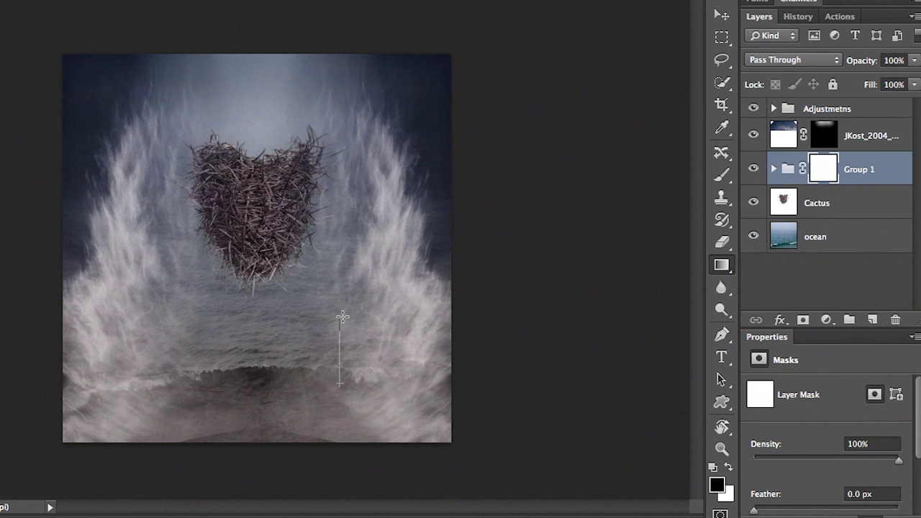
drag(342, 318, 343, 319)
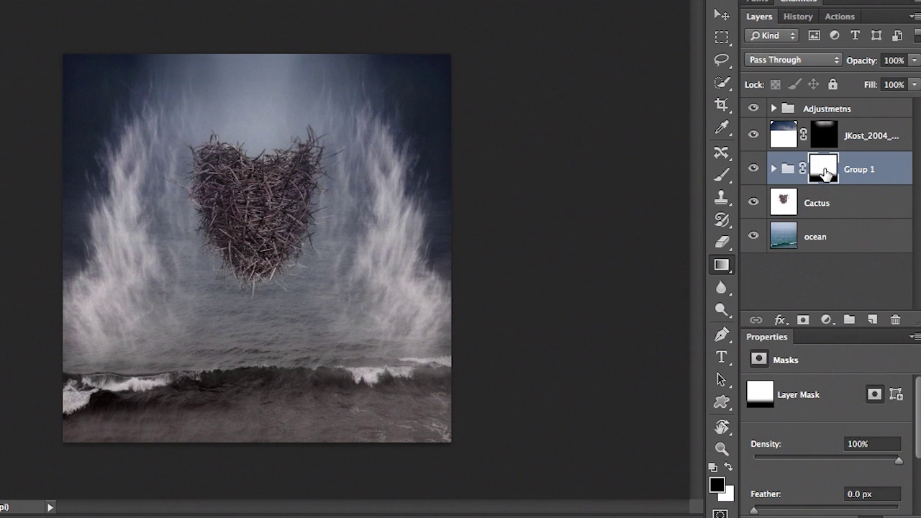
click(774, 170)
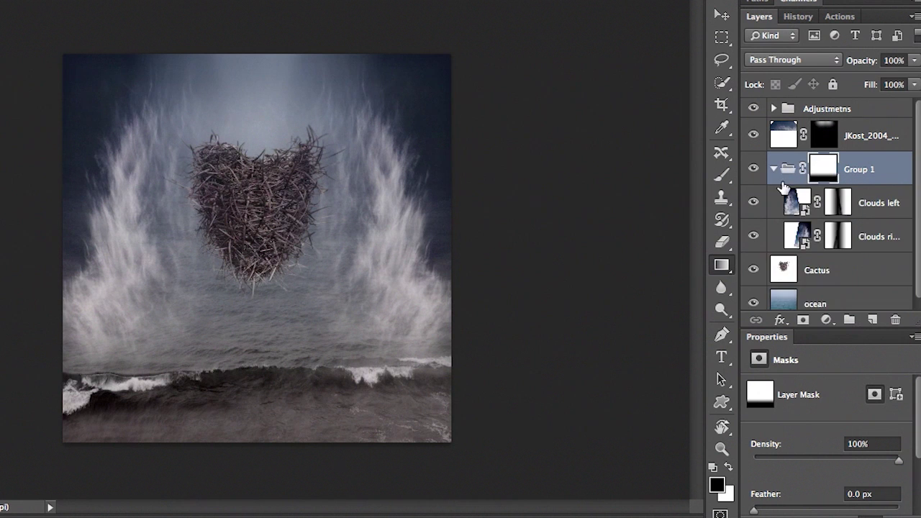